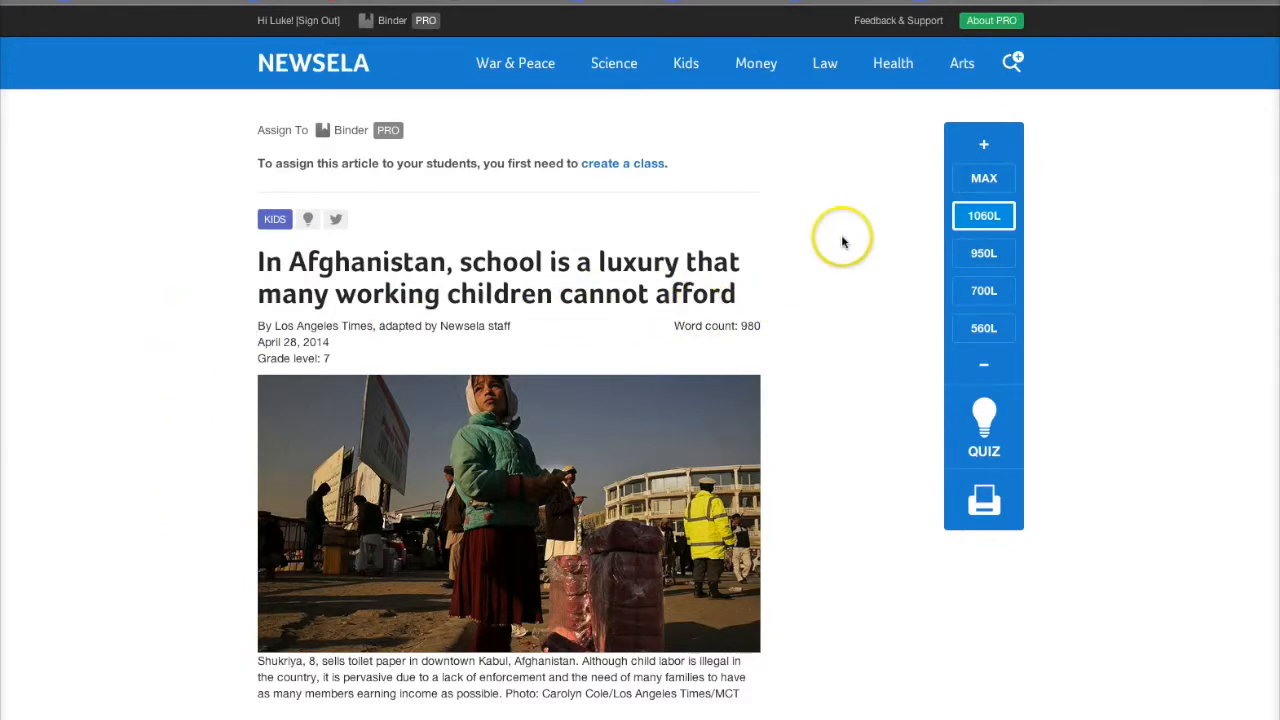
# Examine the Afghanistan school article at the 1060L reading level and highlight its second paragraph
pyautogui.scroll(-1, 840, 243)
pyautogui.scroll(-2, 840, 243)
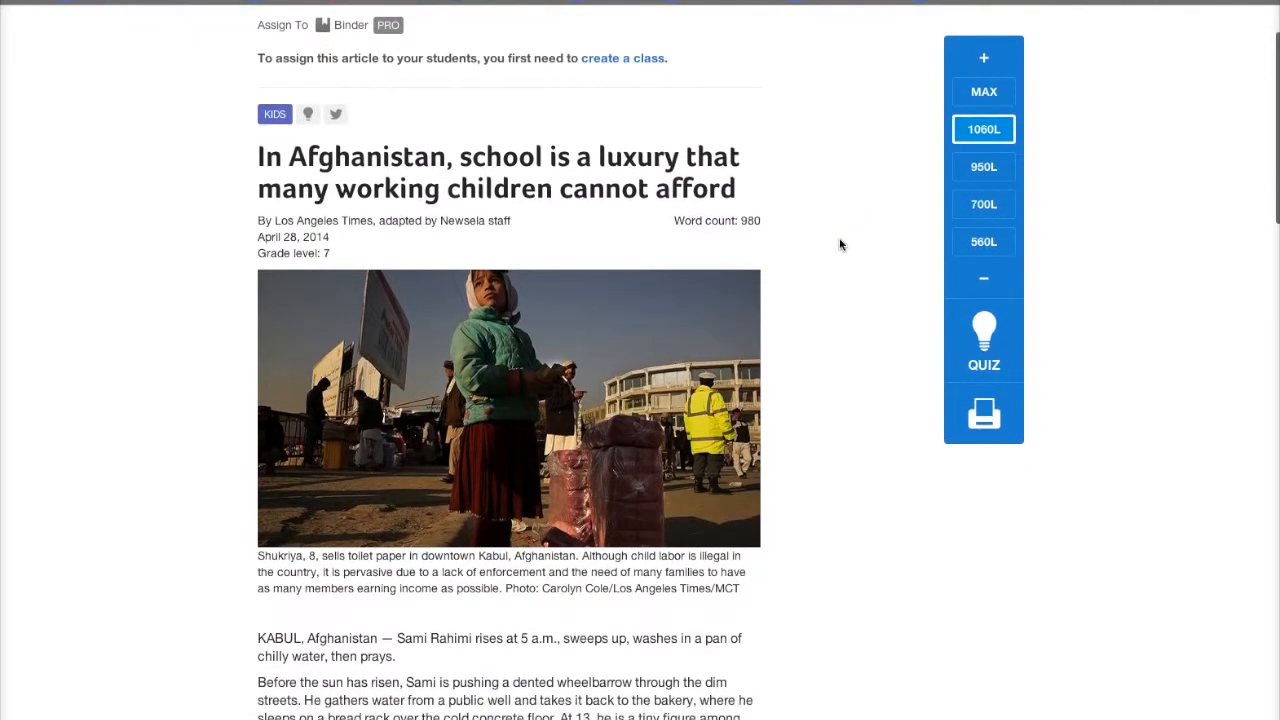
pyautogui.click(840, 268)
pyautogui.scroll(1, 840, 272)
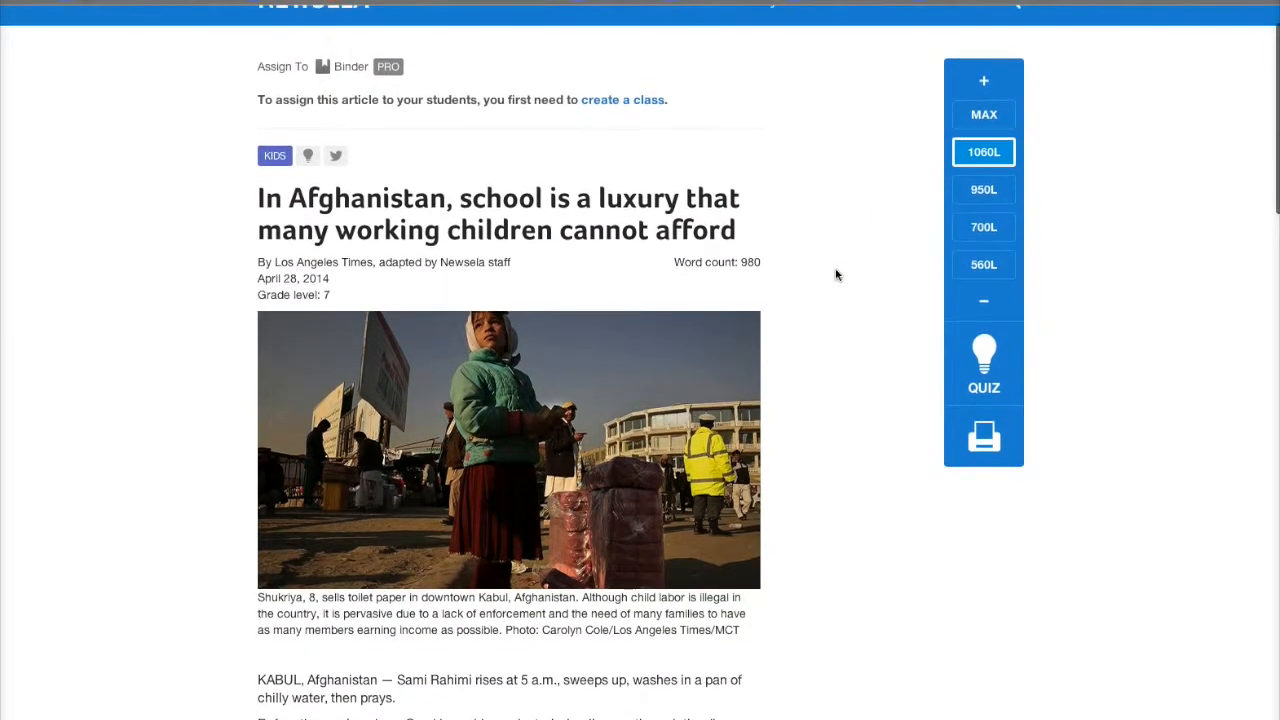
pyautogui.scroll(-1, 837, 275)
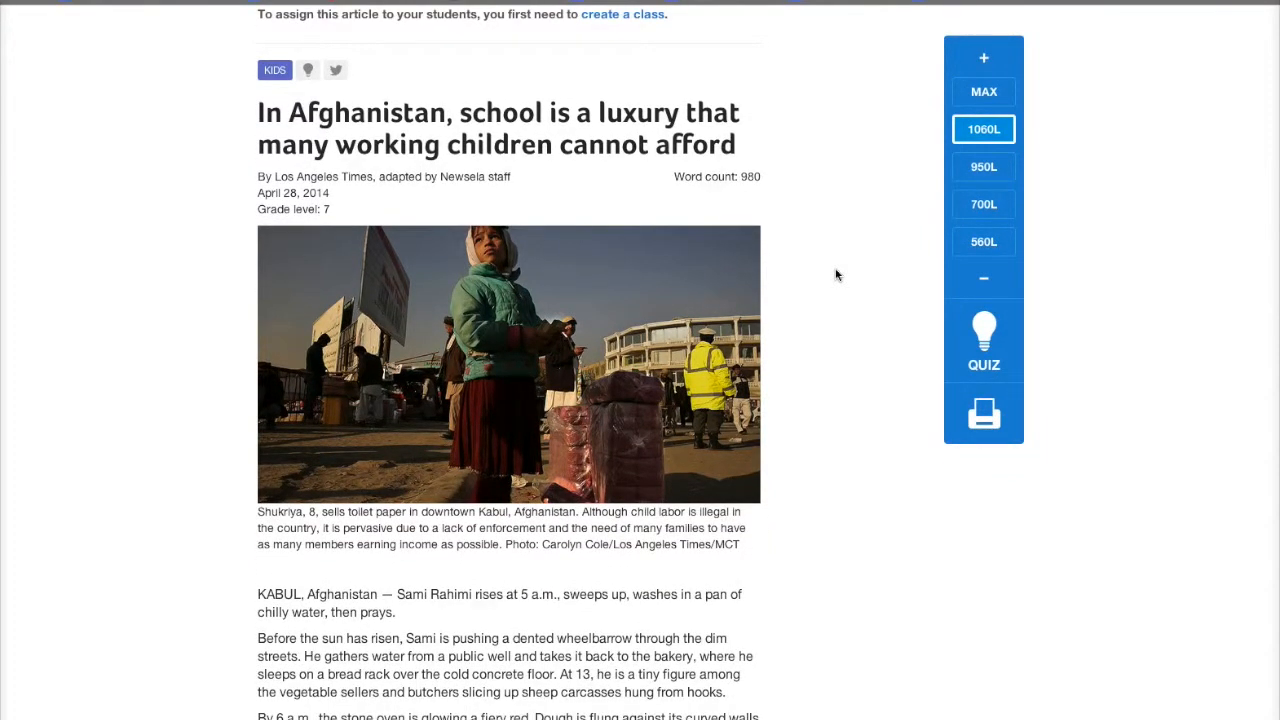
pyautogui.scroll(-1, 837, 274)
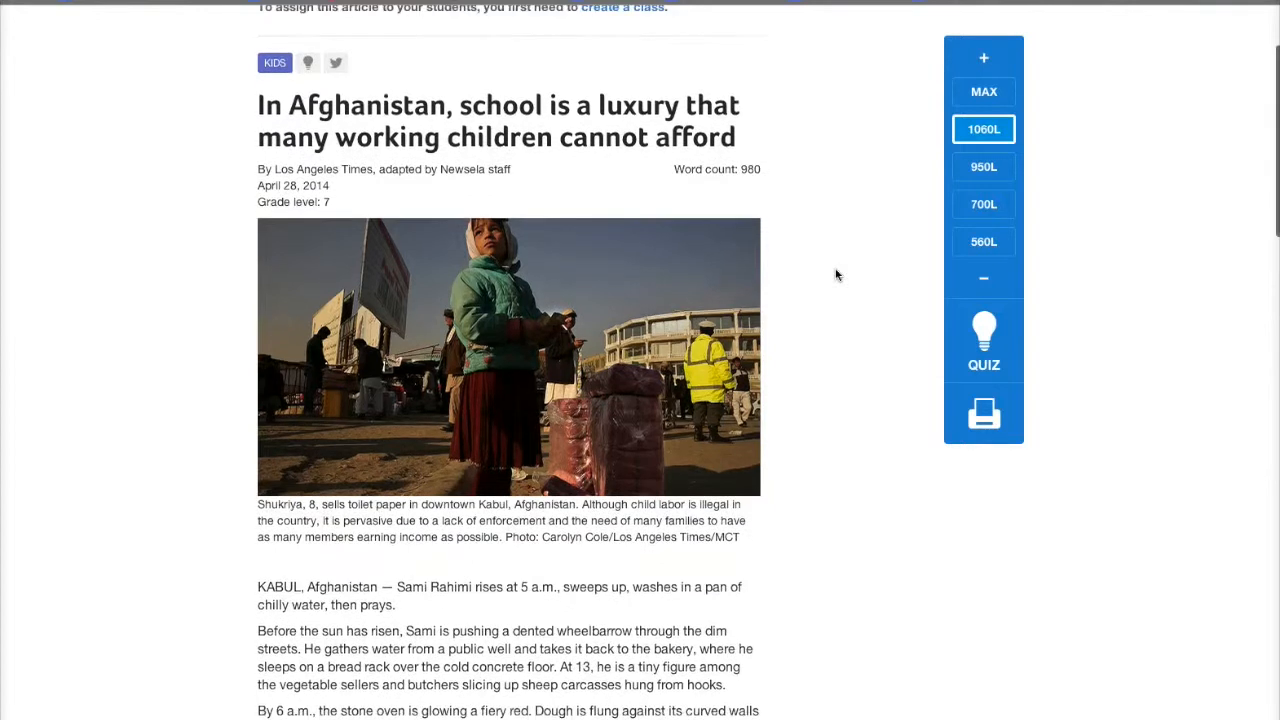
pyautogui.click(700, 510)
pyautogui.click(292, 638)
pyautogui.moveTo(260, 631); pyautogui.dragTo(727, 685)
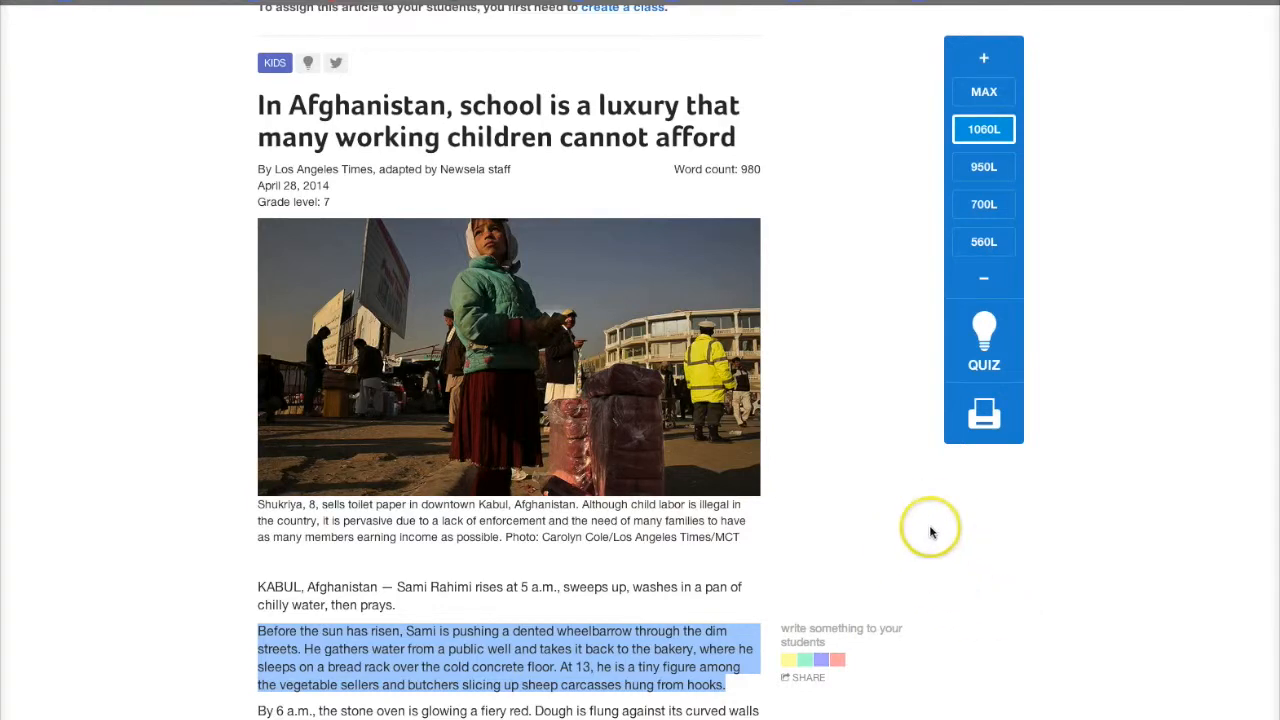
# Switch the article's reading level to 560L and highlight its second paragraph for comparison
pyautogui.click(984, 243)
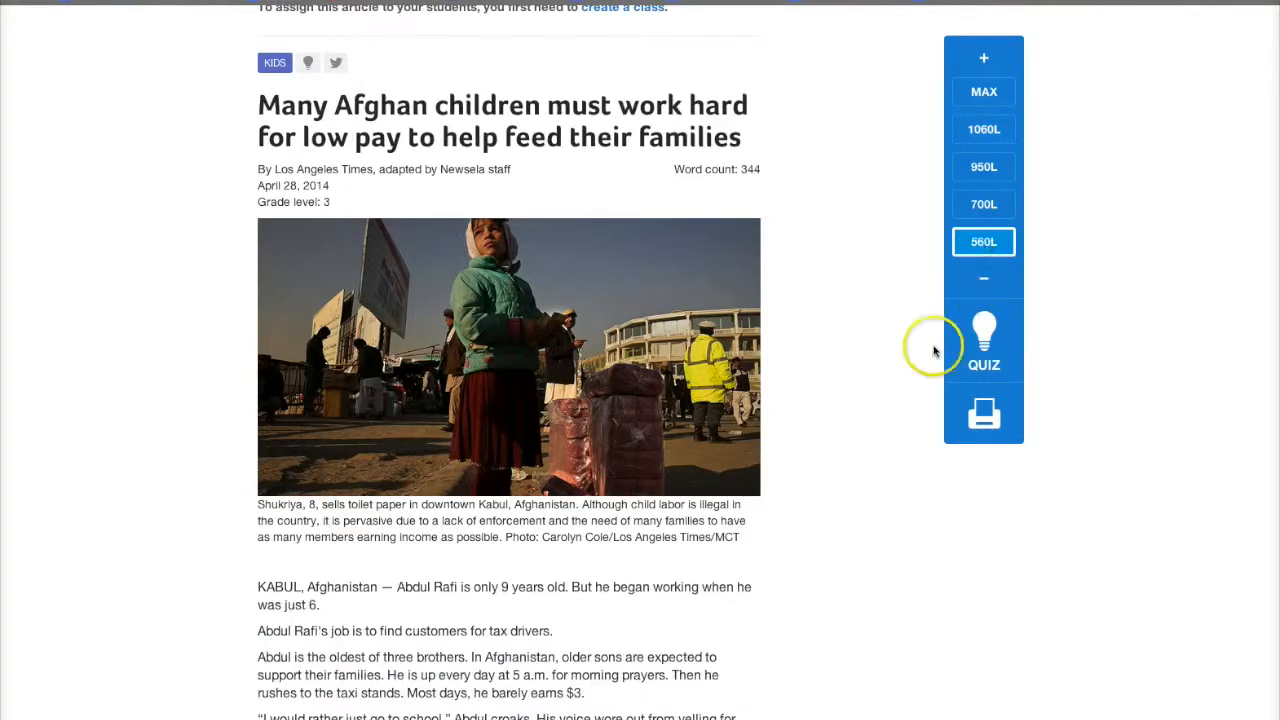
pyautogui.moveTo(259, 630); pyautogui.dragTo(556, 630)
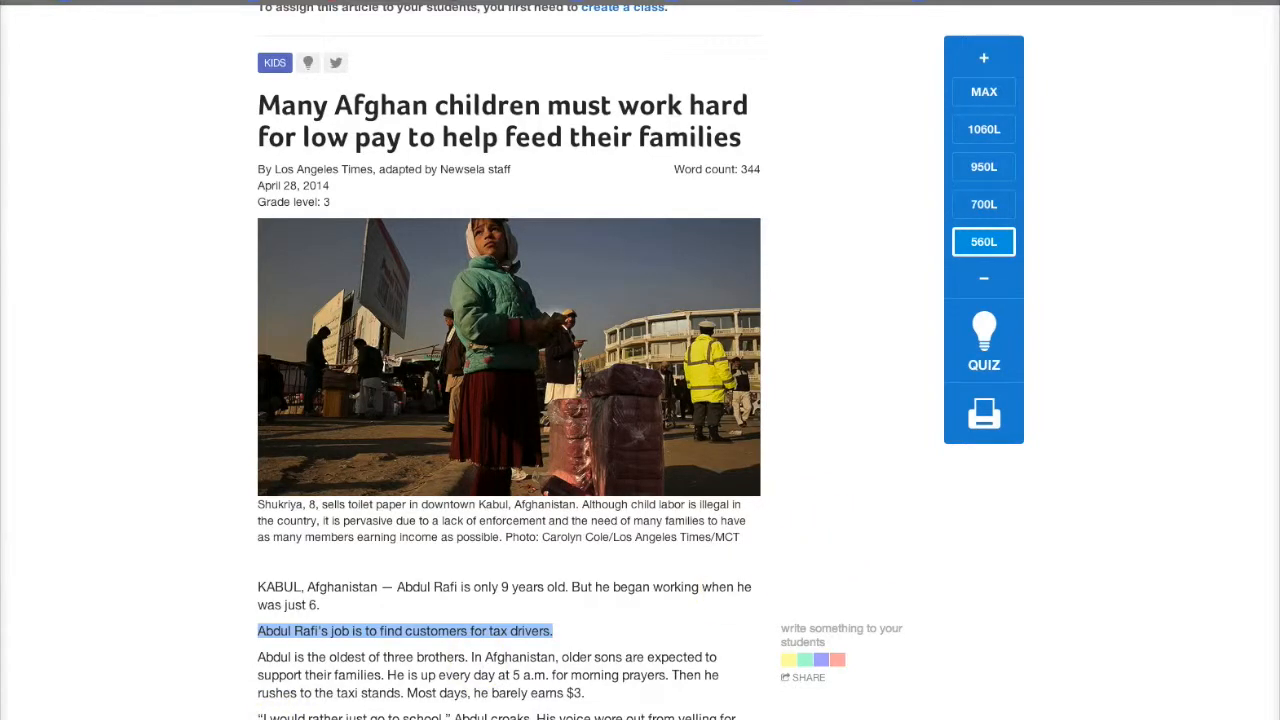
pyautogui.click(118, 685)
pyautogui.click(267, 682)
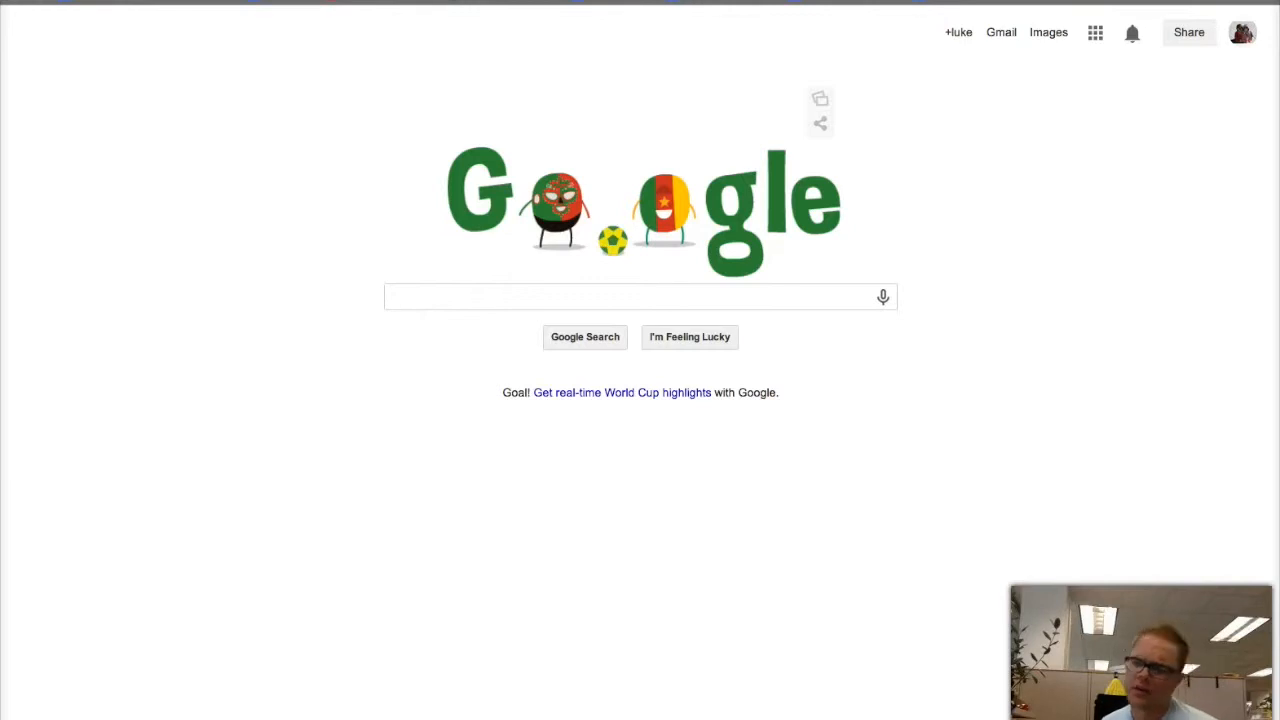
# Switch from Google to YouTube and open the video upload page
pyautogui.click(1095, 33)
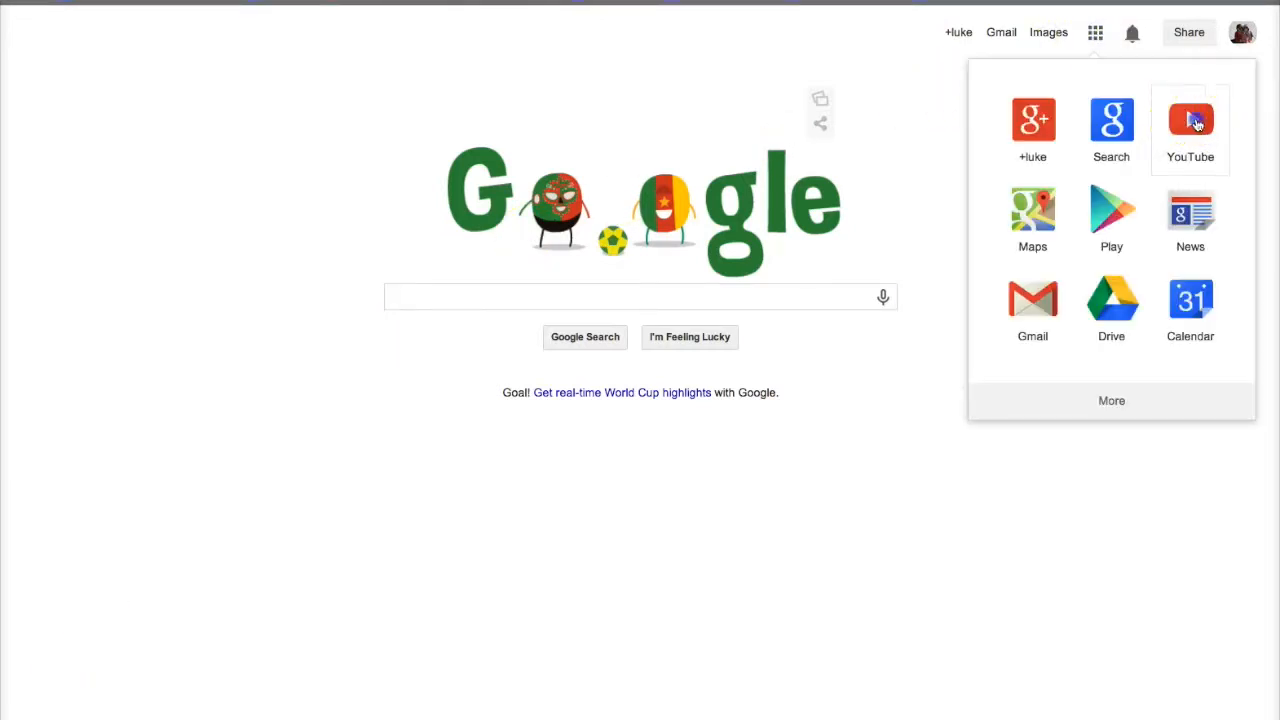
pyautogui.click(1197, 121)
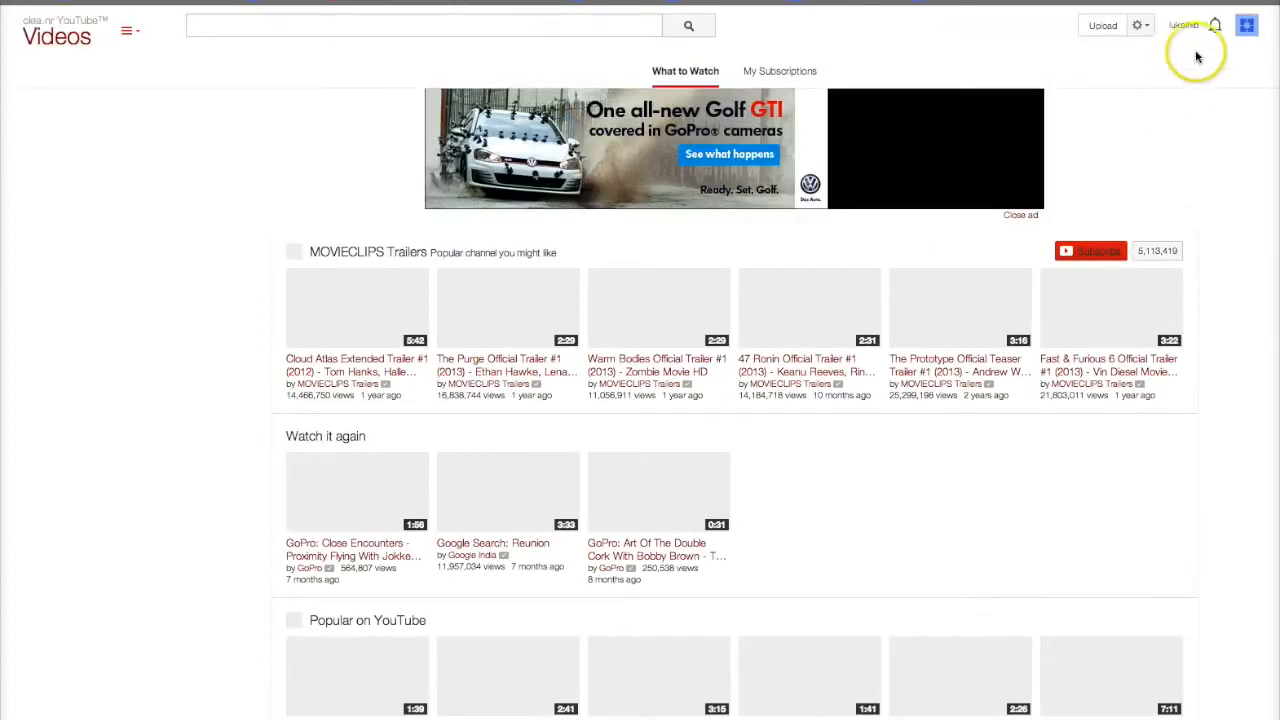
pyautogui.click(1100, 27)
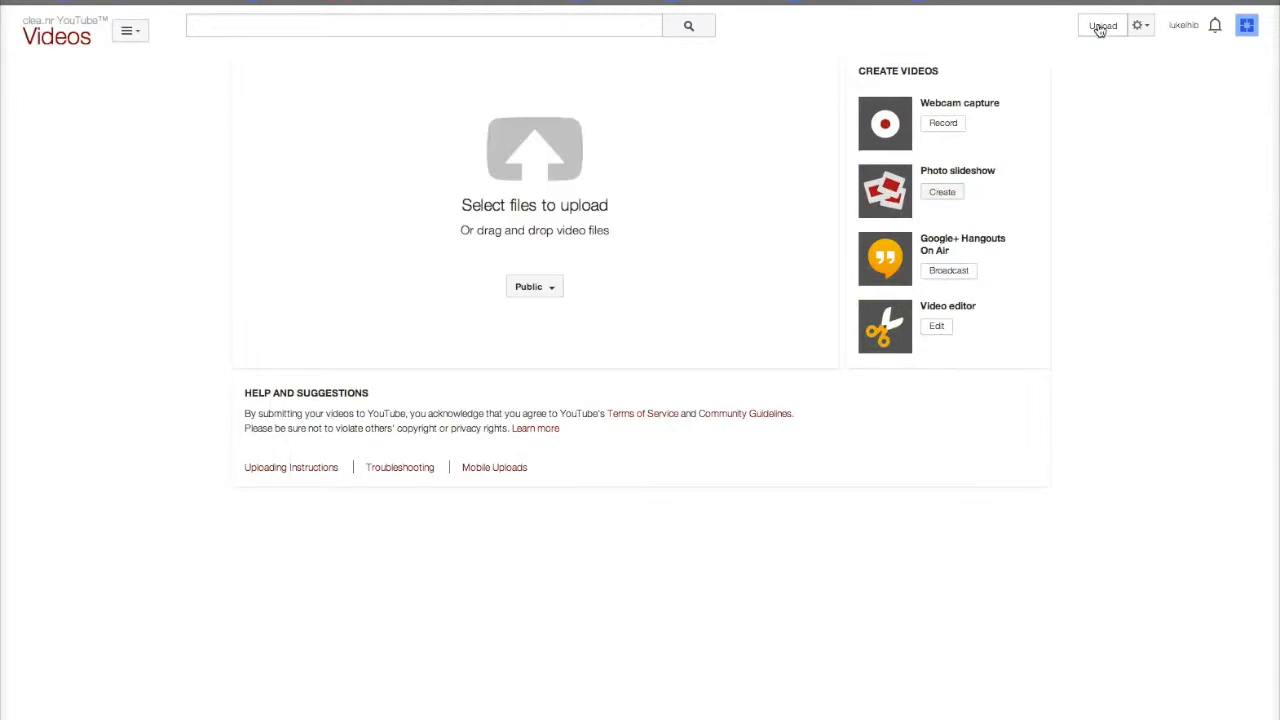
# Upload the file "add captions teach vid.mp4" from the Desktop
pyautogui.click(530, 163)
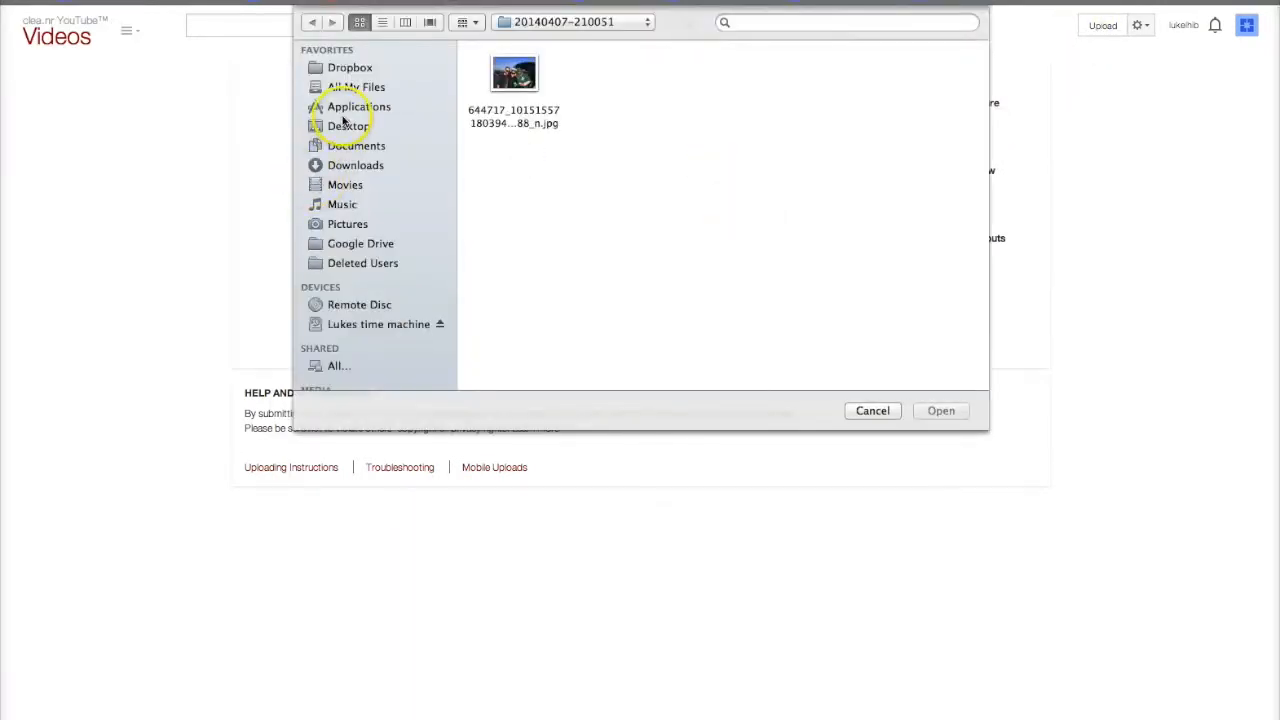
pyautogui.click(340, 126)
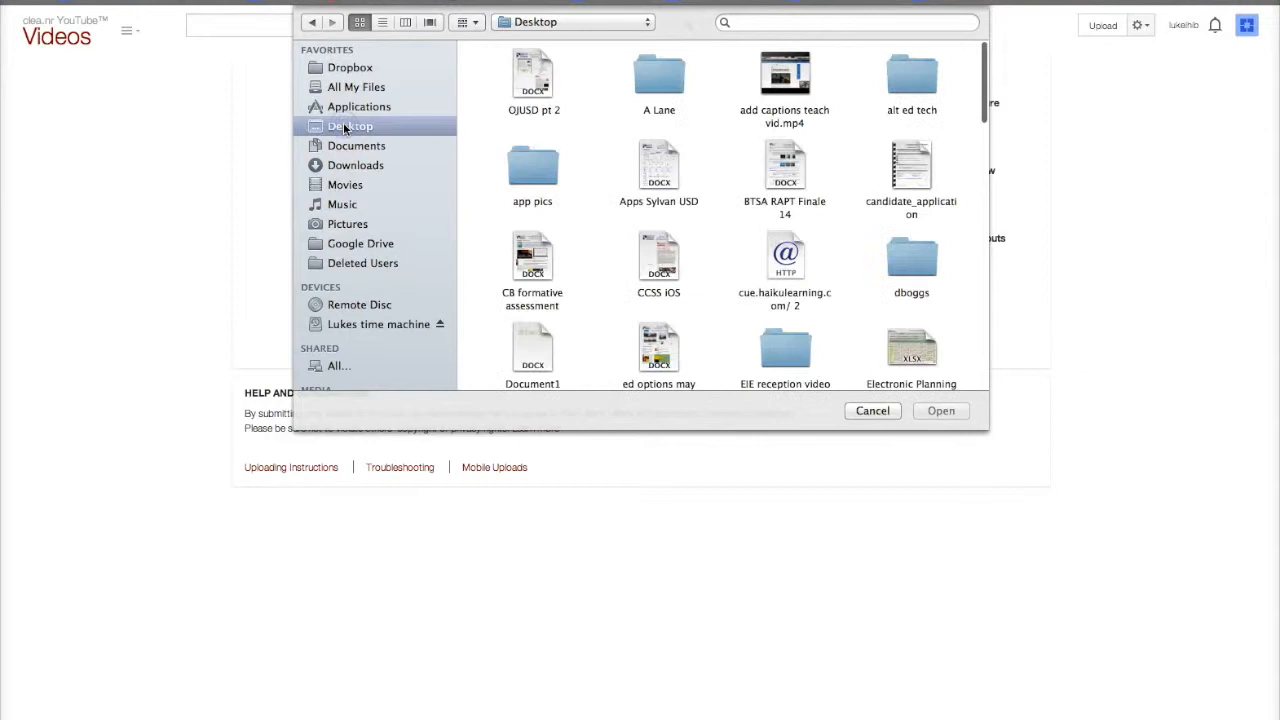
pyautogui.click(775, 79)
pyautogui.click(930, 412)
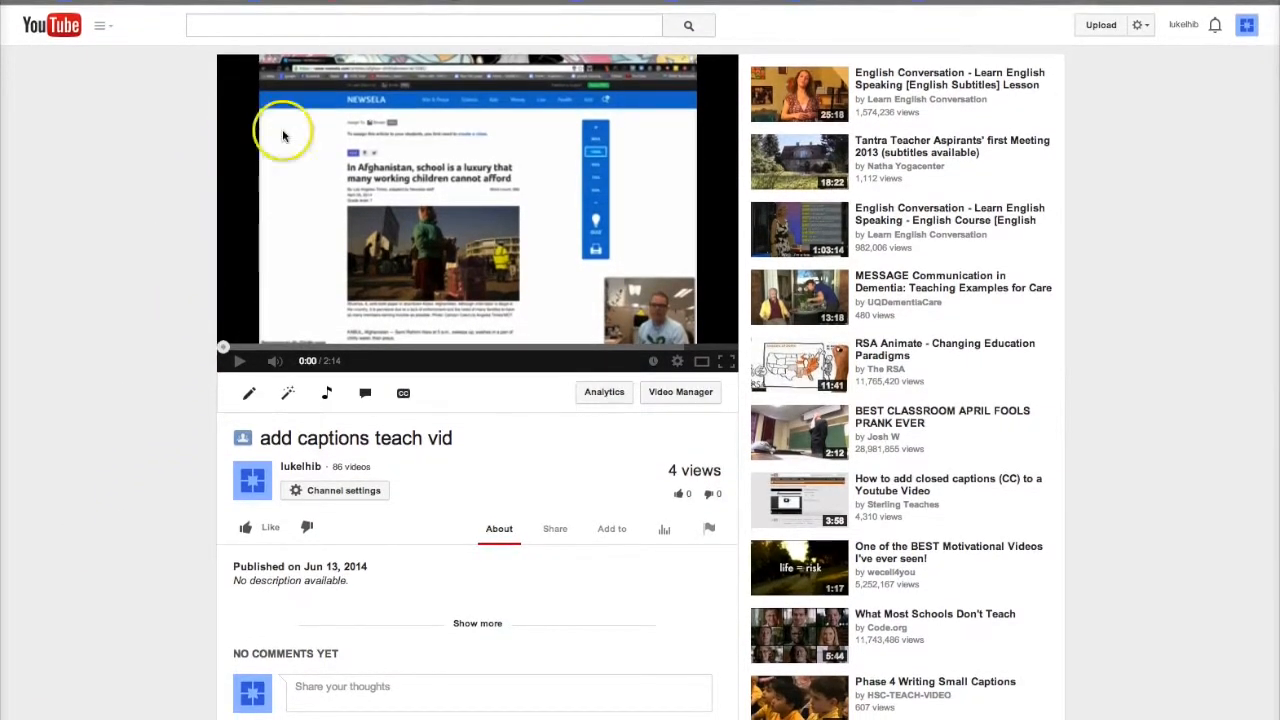
# Open the subtitle and CC settings of the uploaded video and set its original language to English
pyautogui.click(403, 396)
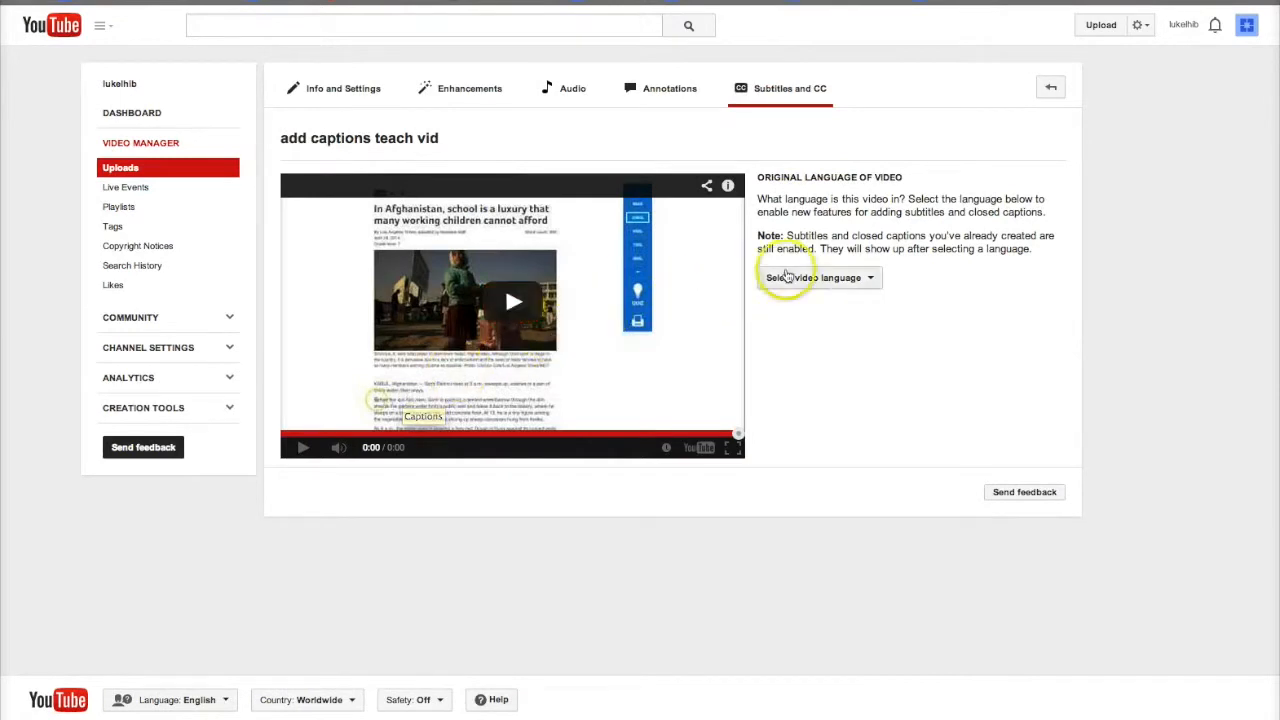
pyautogui.click(850, 279)
pyautogui.click(824, 306)
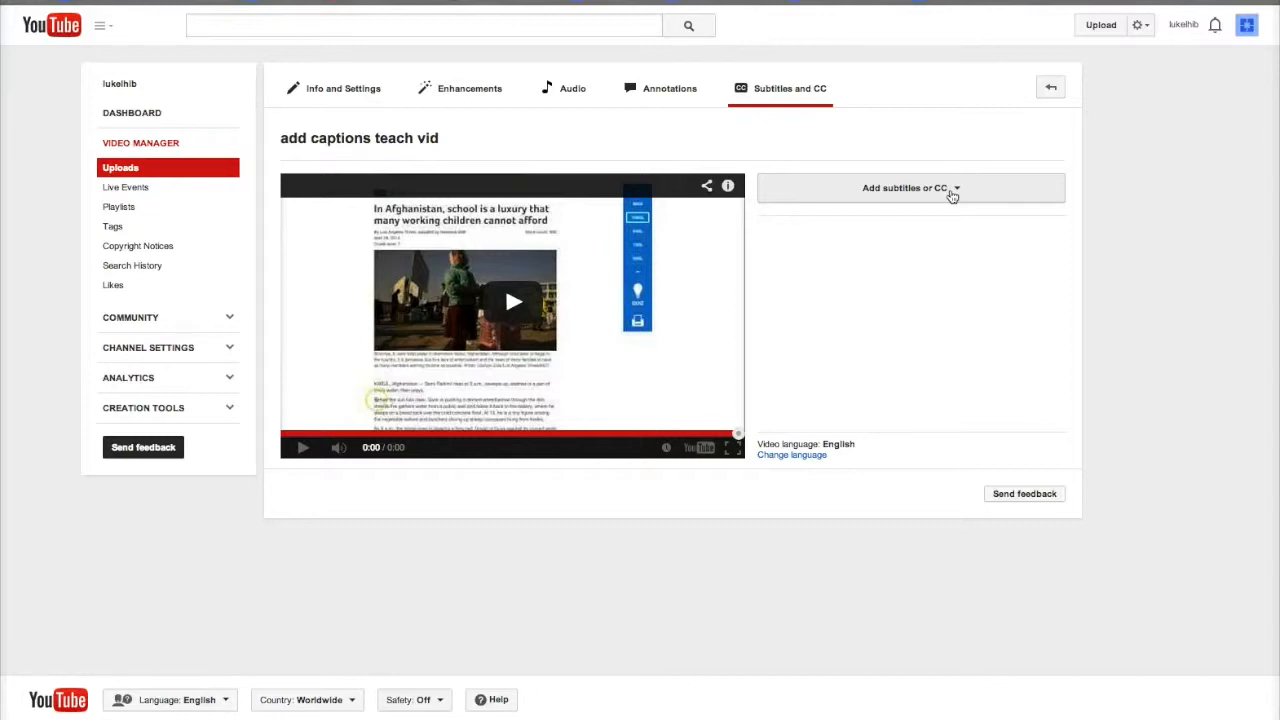
# Add an English caption track using the Create new subtitles or CC method
pyautogui.click(952, 190)
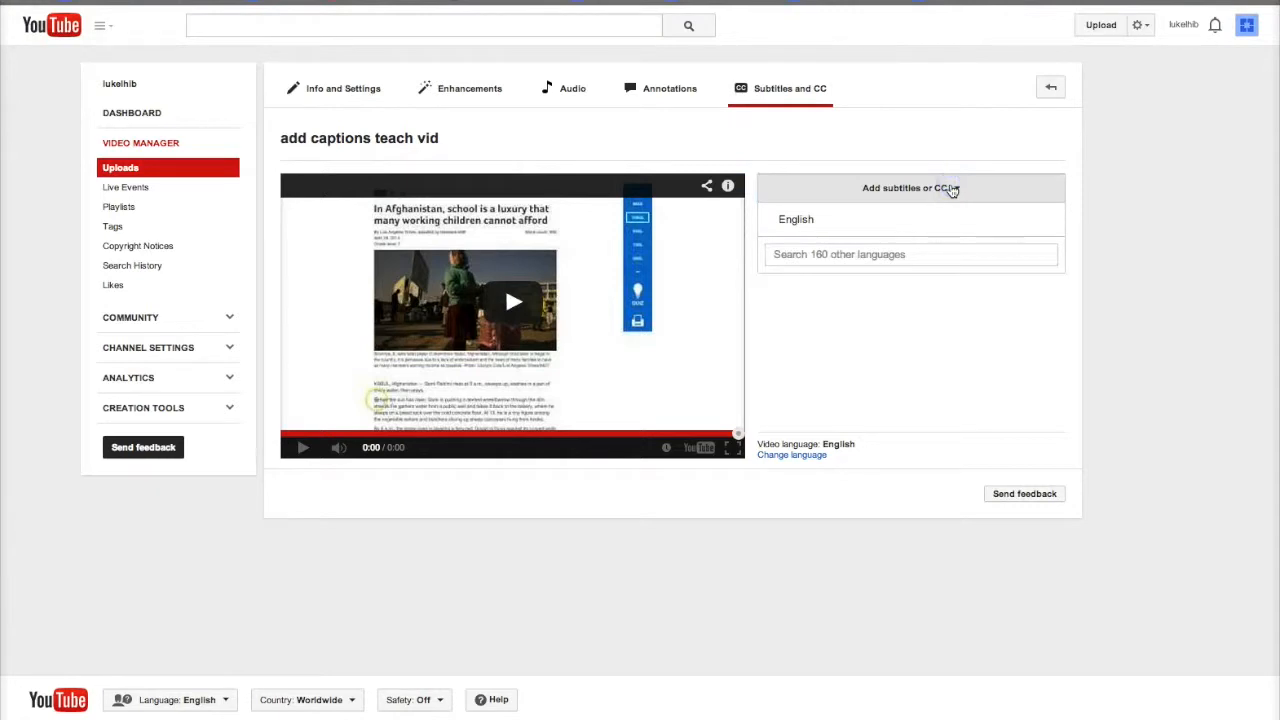
pyautogui.click(797, 222)
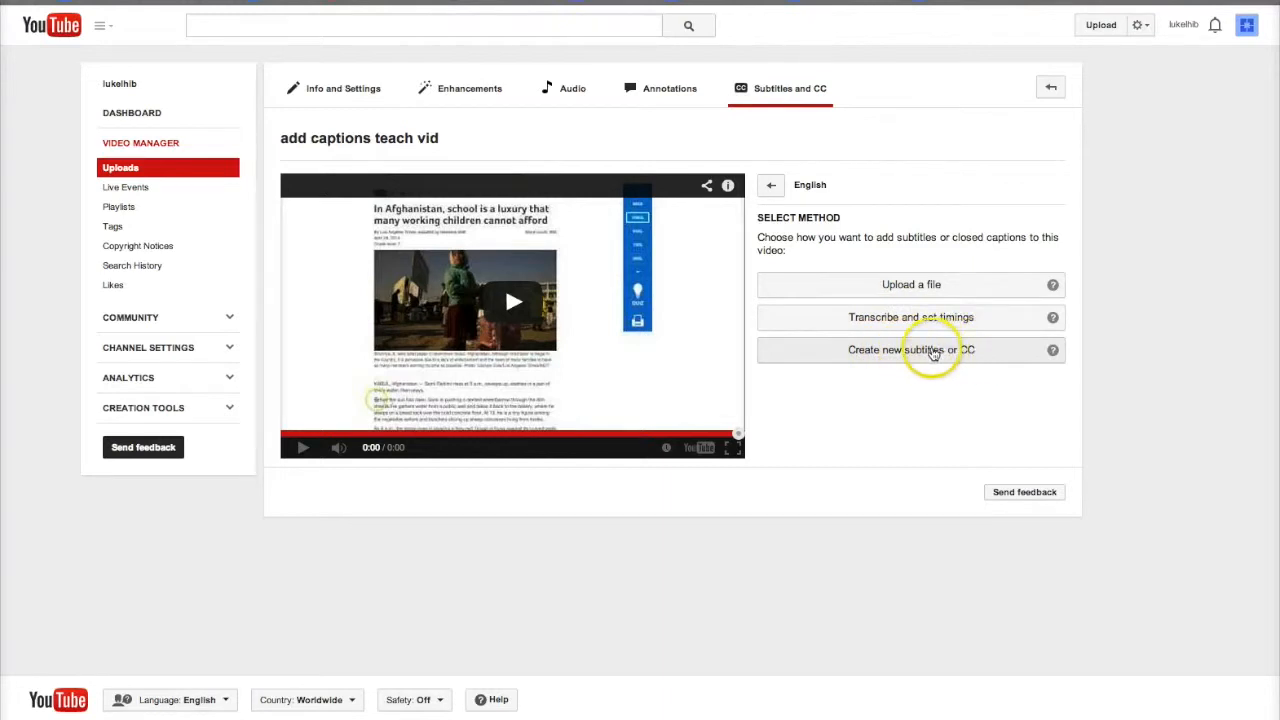
pyautogui.click(920, 352)
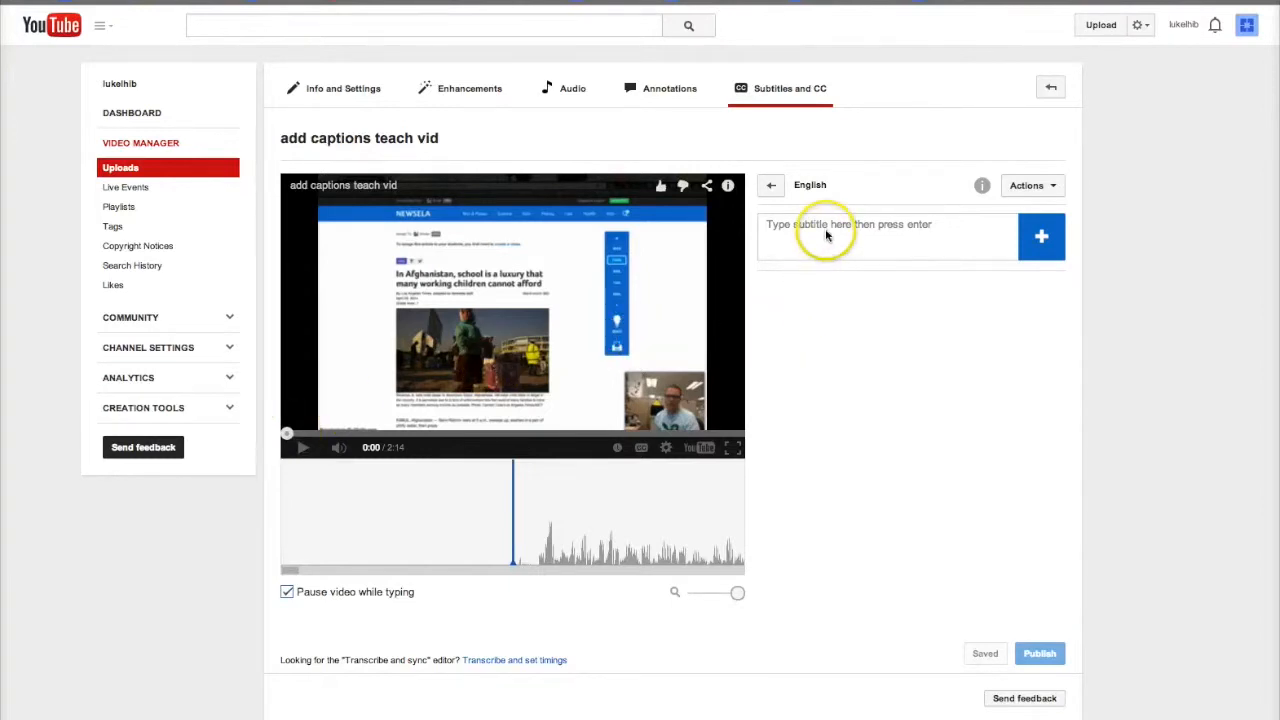
# Play the video's opening and add its spoken greeting as a subtitle ending "again with a look at how we got the transcript ....."
pyautogui.click(301, 448)
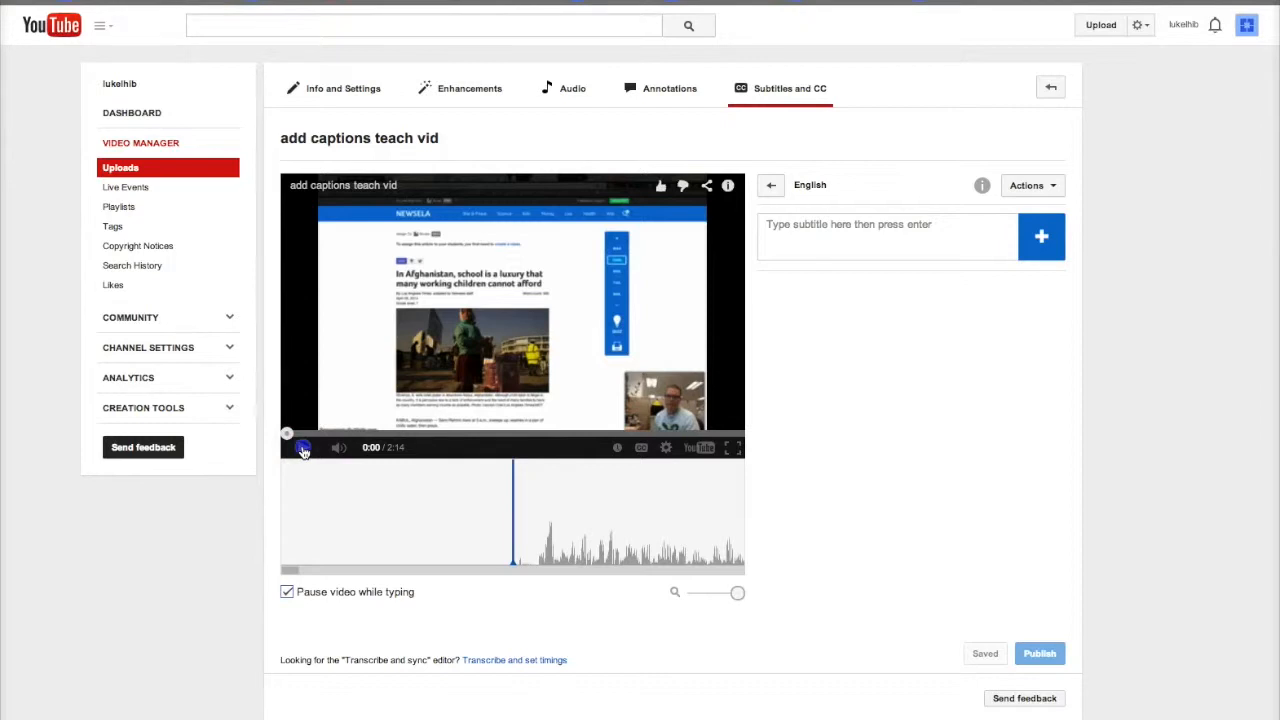
pyautogui.click(768, 229)
pyautogui.click(788, 230)
pyautogui.click(849, 233)
pyautogui.click(797, 224)
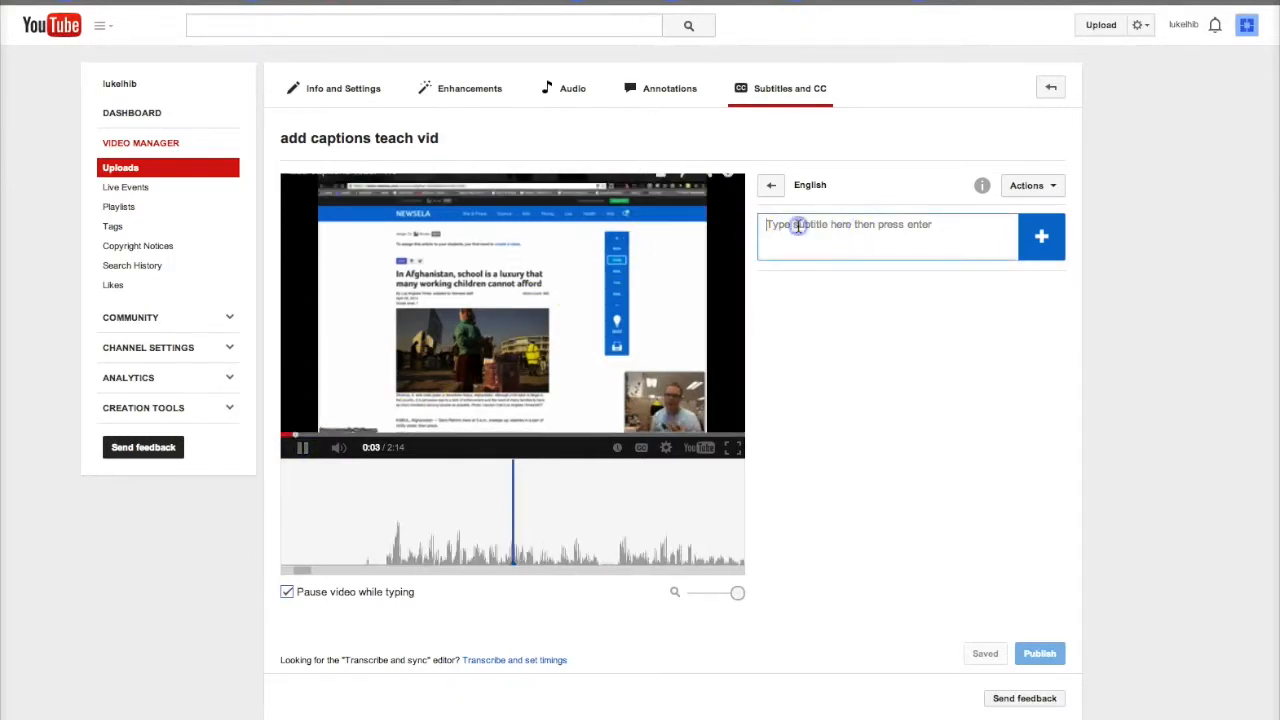
pyautogui.write('H')
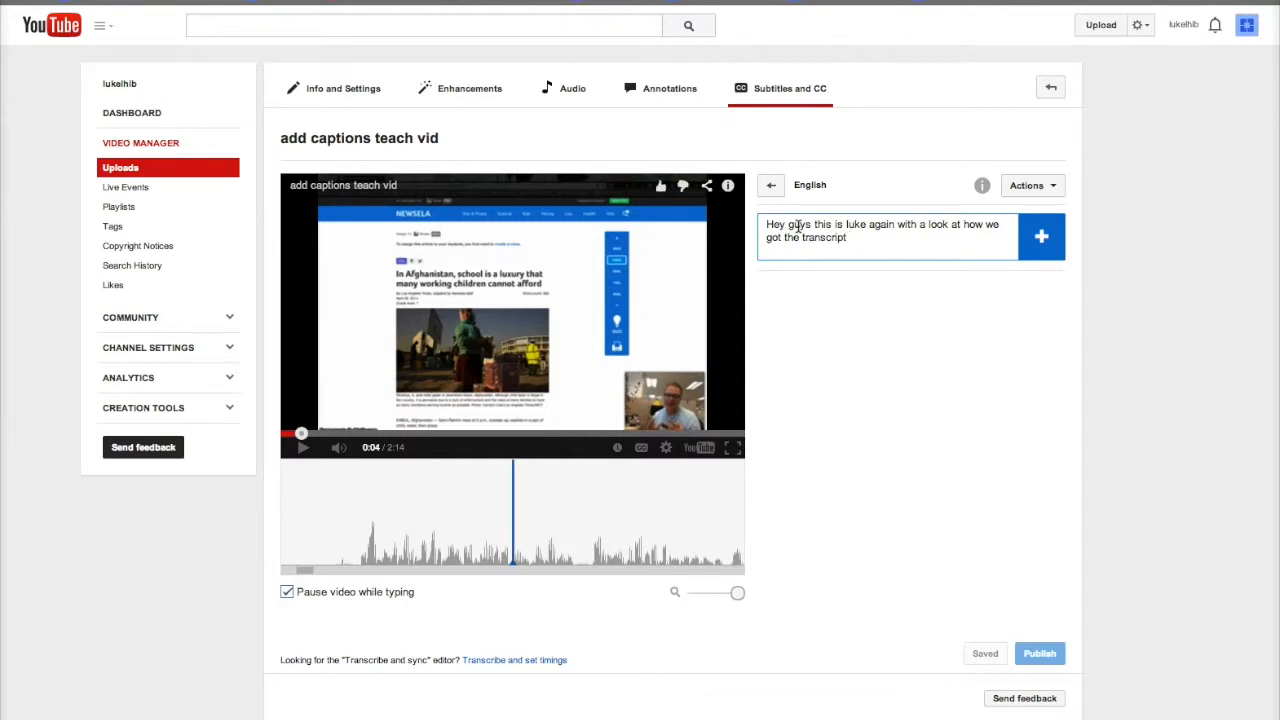
pyautogui.click(303, 448)
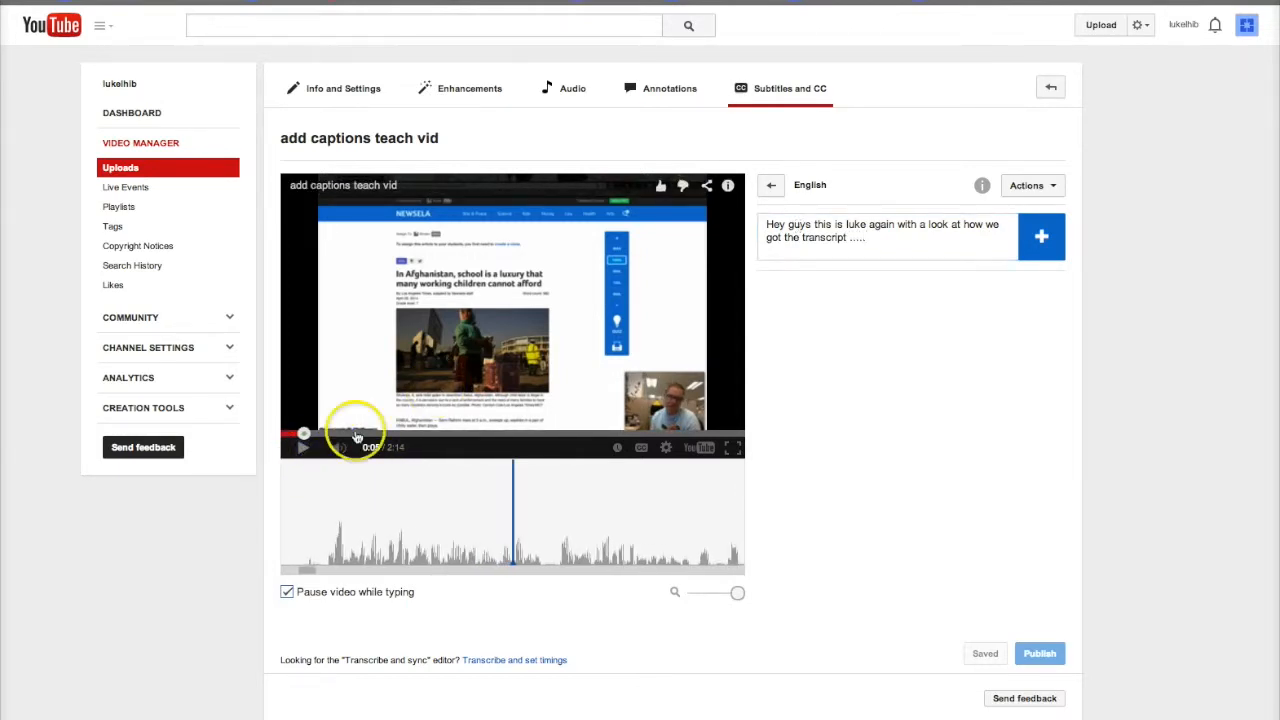
pyautogui.click(1041, 237)
# Retime the greeting subtitle on the timeline to run from 0:00.7 to 0:03.6
pyautogui.moveTo(503, 520)
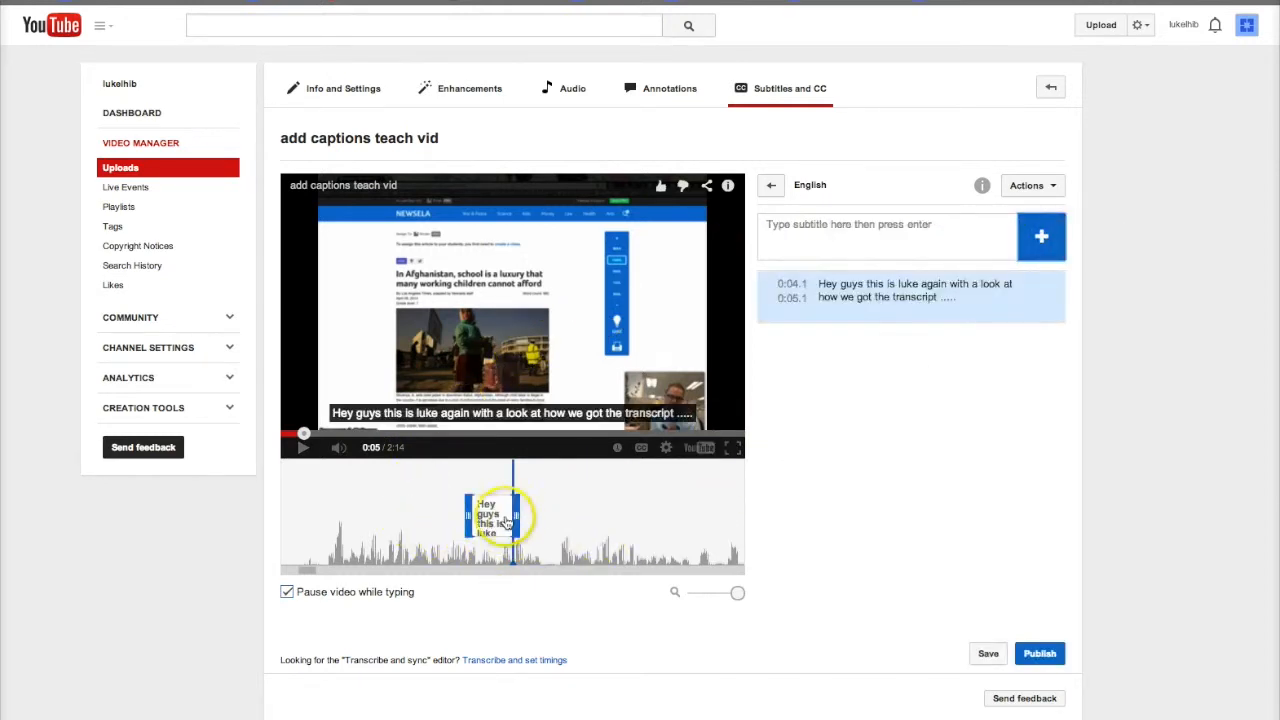
pyautogui.moveTo(515, 514); pyautogui.dragTo(576, 513)
pyautogui.moveTo(467, 514); pyautogui.dragTo(374, 516)
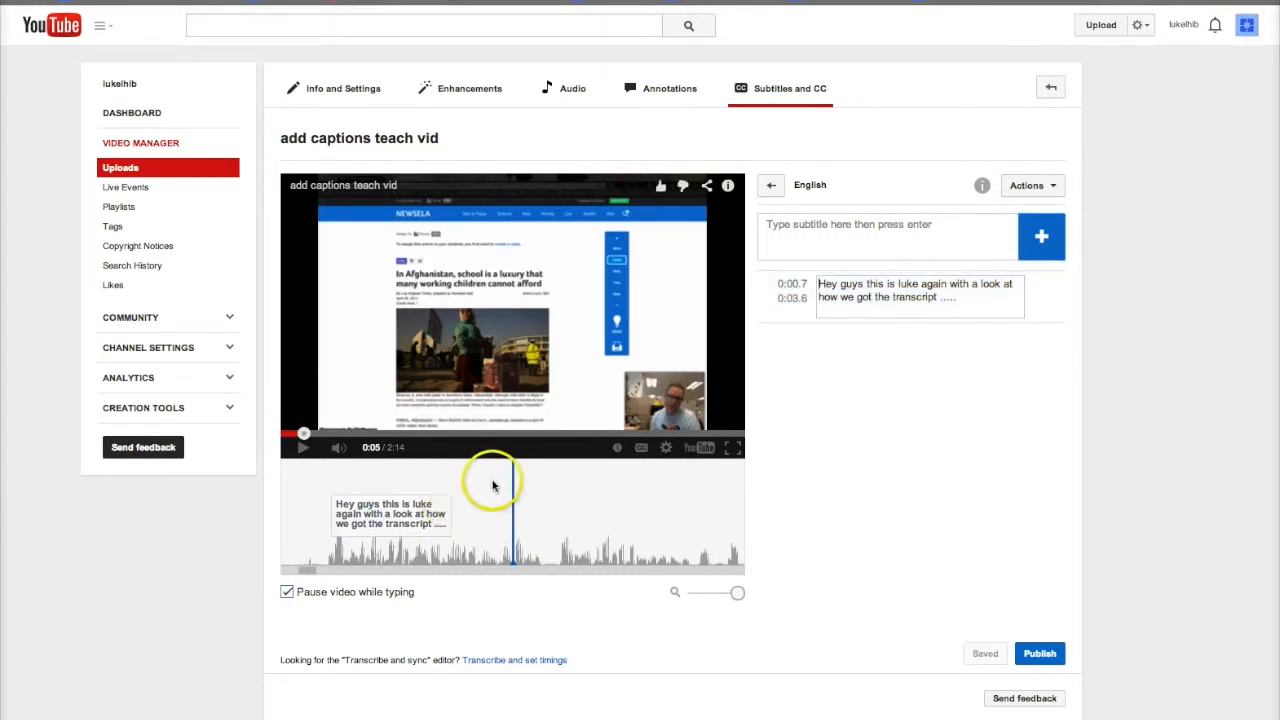
# Replay the video from the start to check the subtitle, and stretch its timing to 0:00.3 through 0:04.7
pyautogui.moveTo(400, 481); pyautogui.dragTo(574, 486)
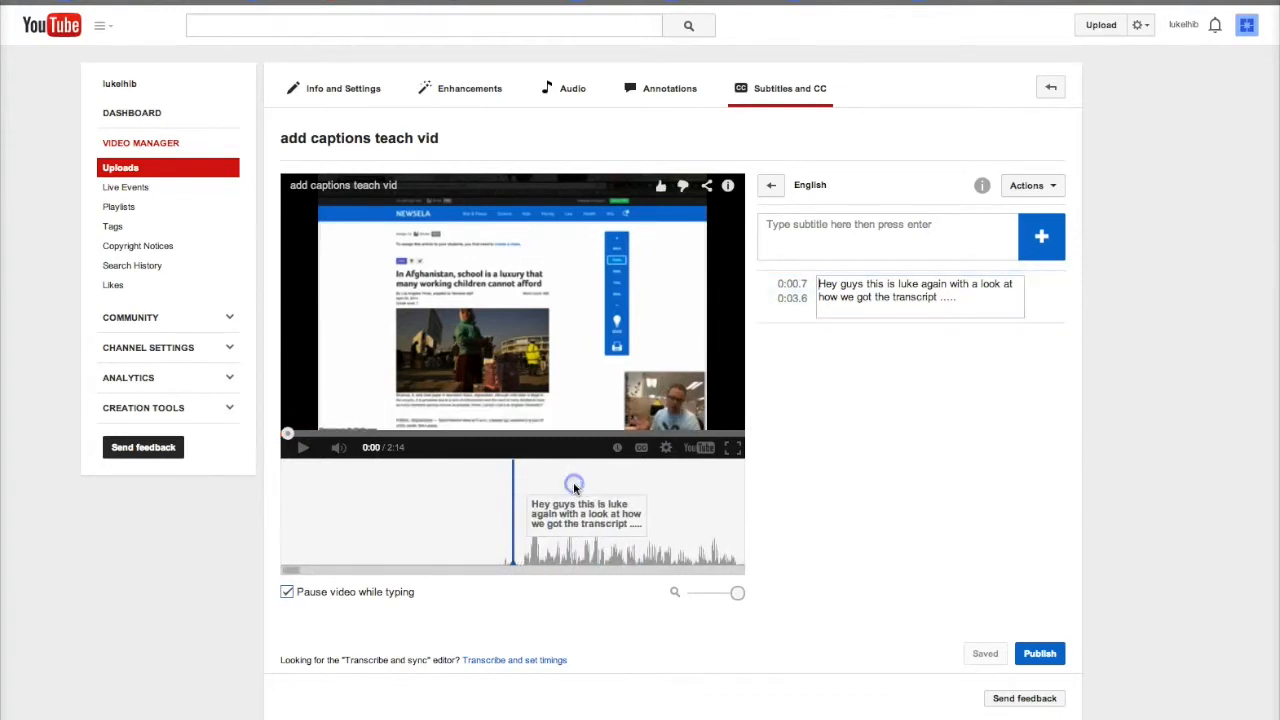
pyautogui.click(305, 452)
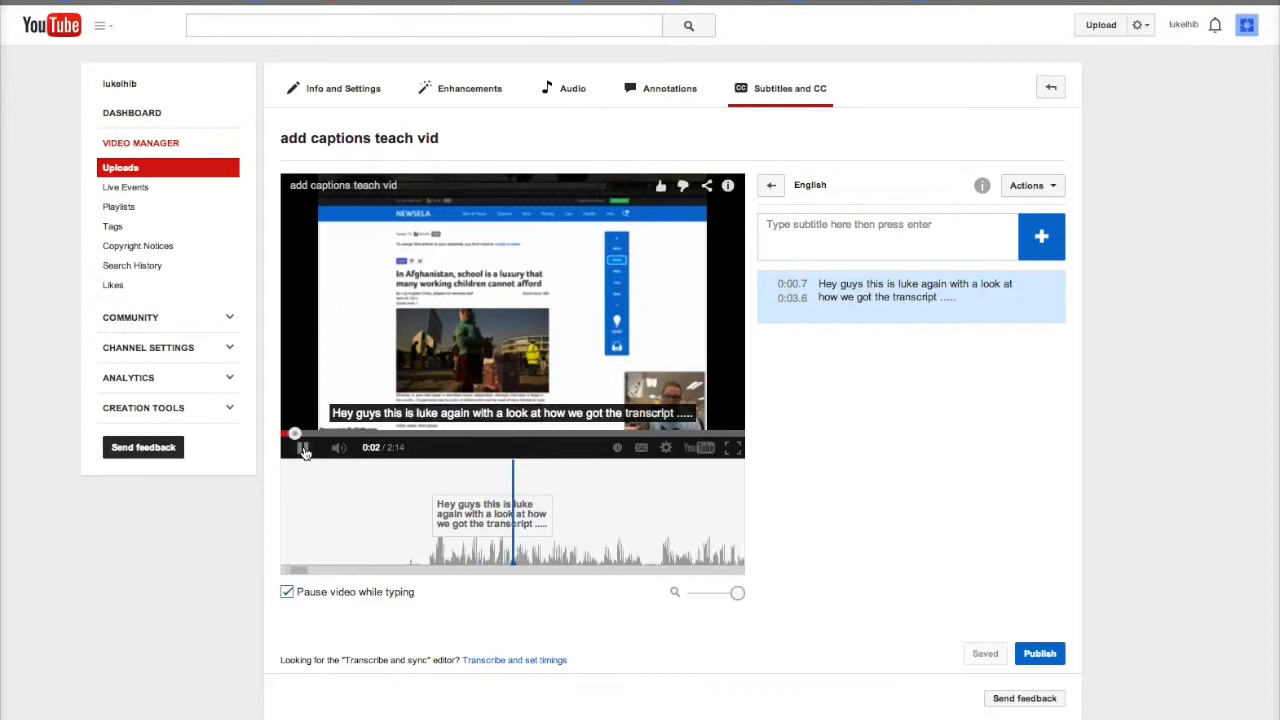
pyautogui.click(305, 452)
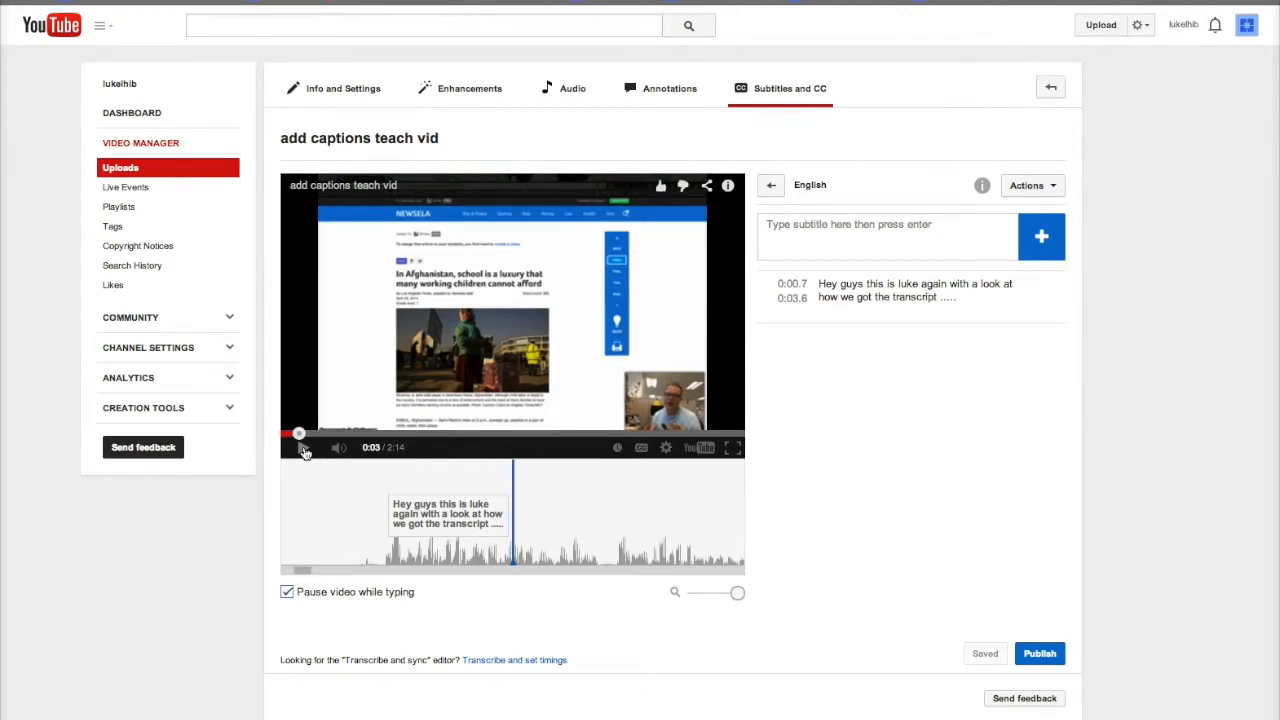
pyautogui.moveTo(512, 514); pyautogui.dragTo(463, 516)
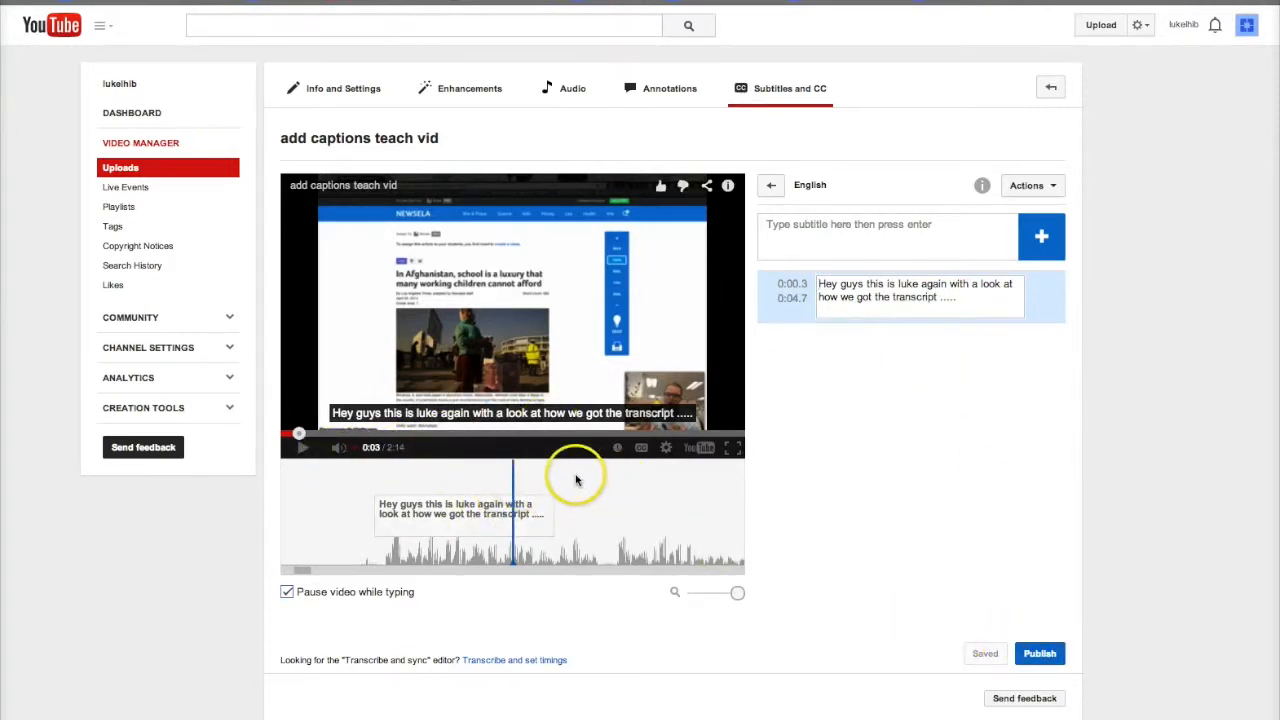
# Publish the English subtitles and play the first seconds of the video to check the caption
pyautogui.click(1034, 655)
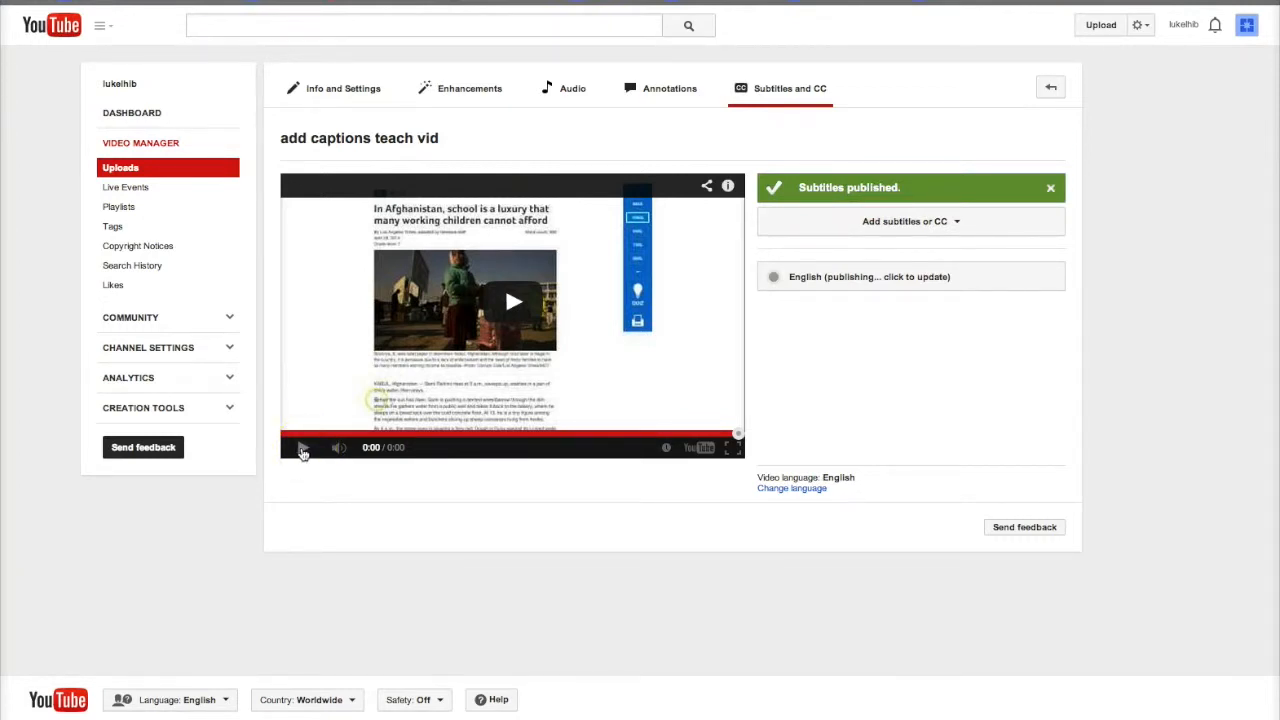
pyautogui.click(303, 451)
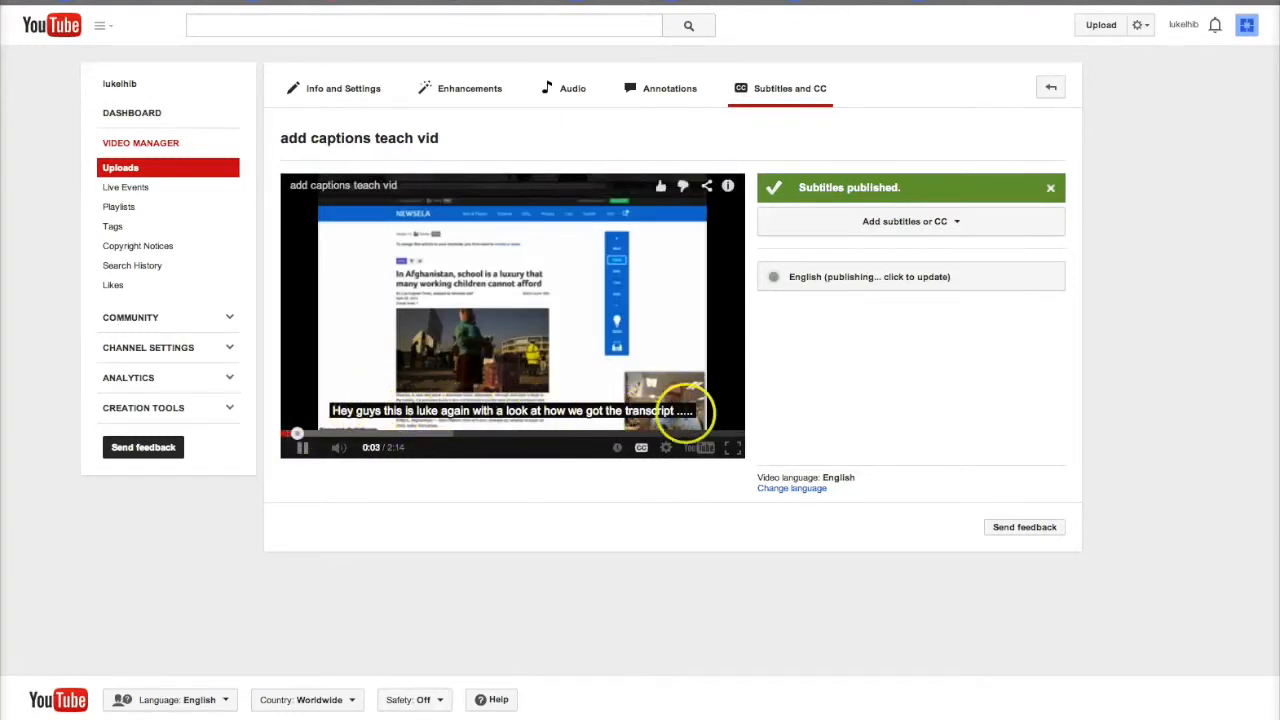
pyautogui.click(301, 452)
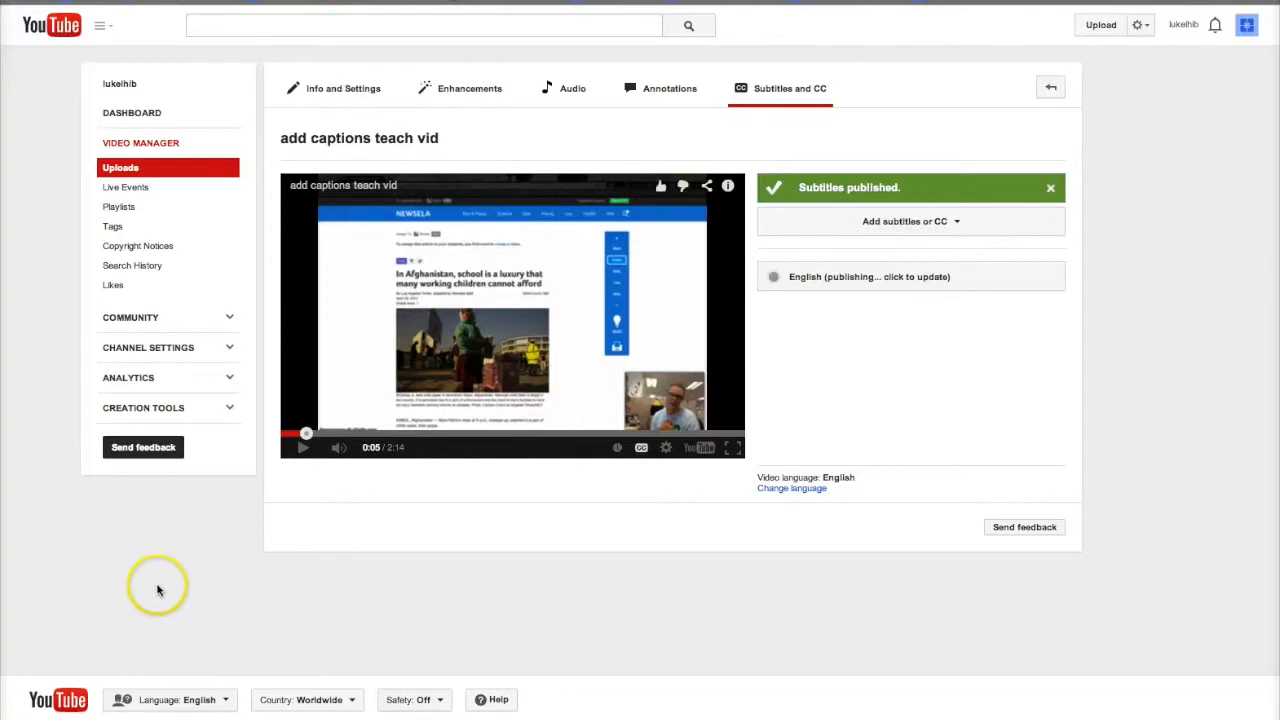
# Open the video's watch page, pause playback and show the English transcript
pyautogui.click(405, 140)
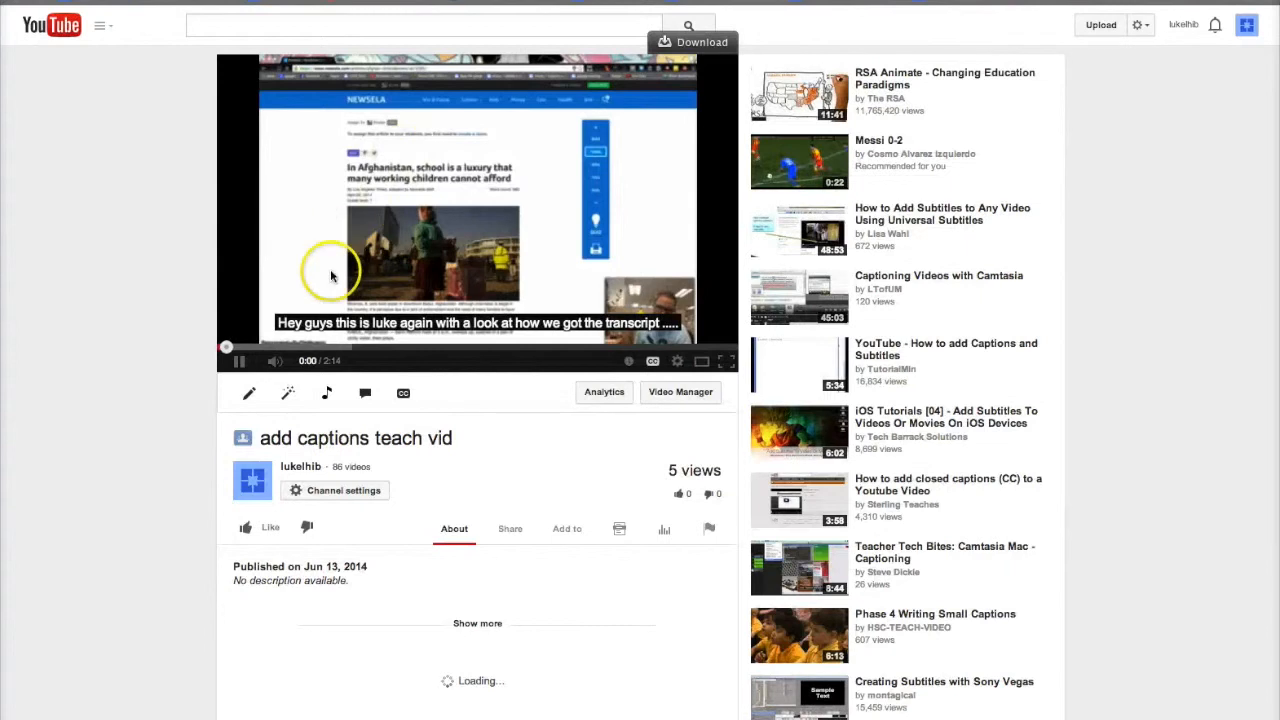
pyautogui.click(233, 360)
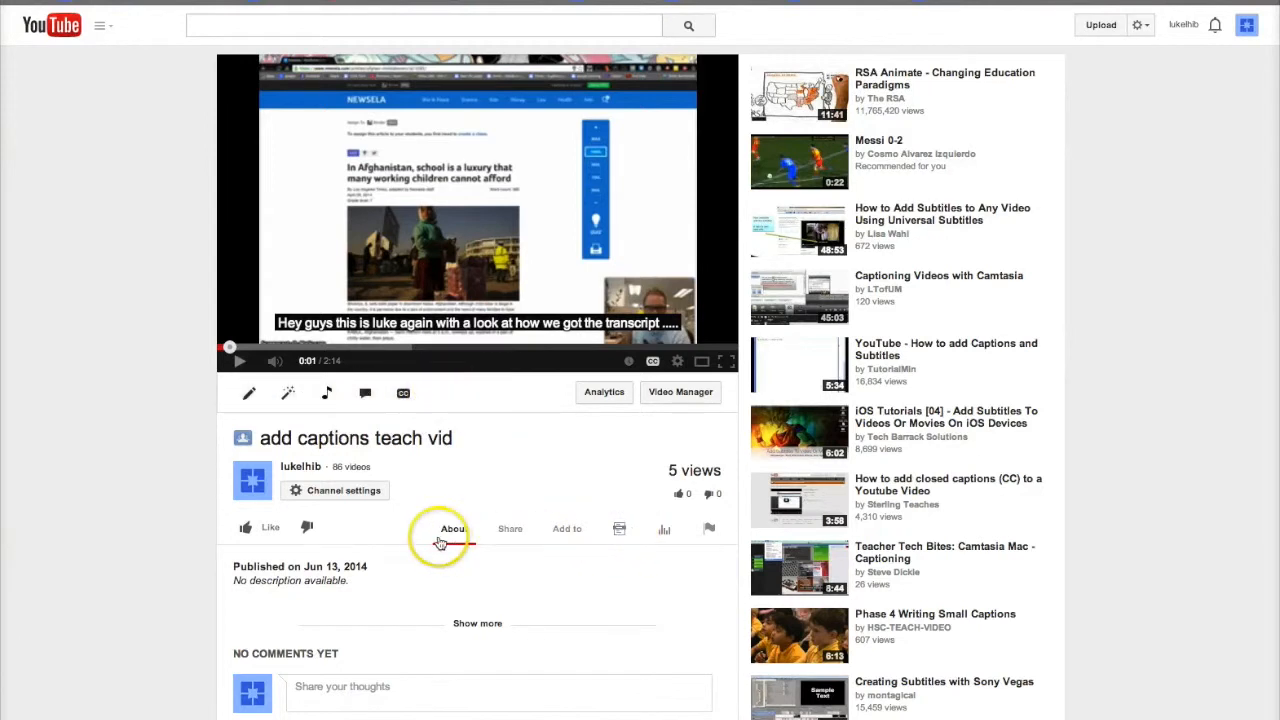
pyautogui.click(621, 532)
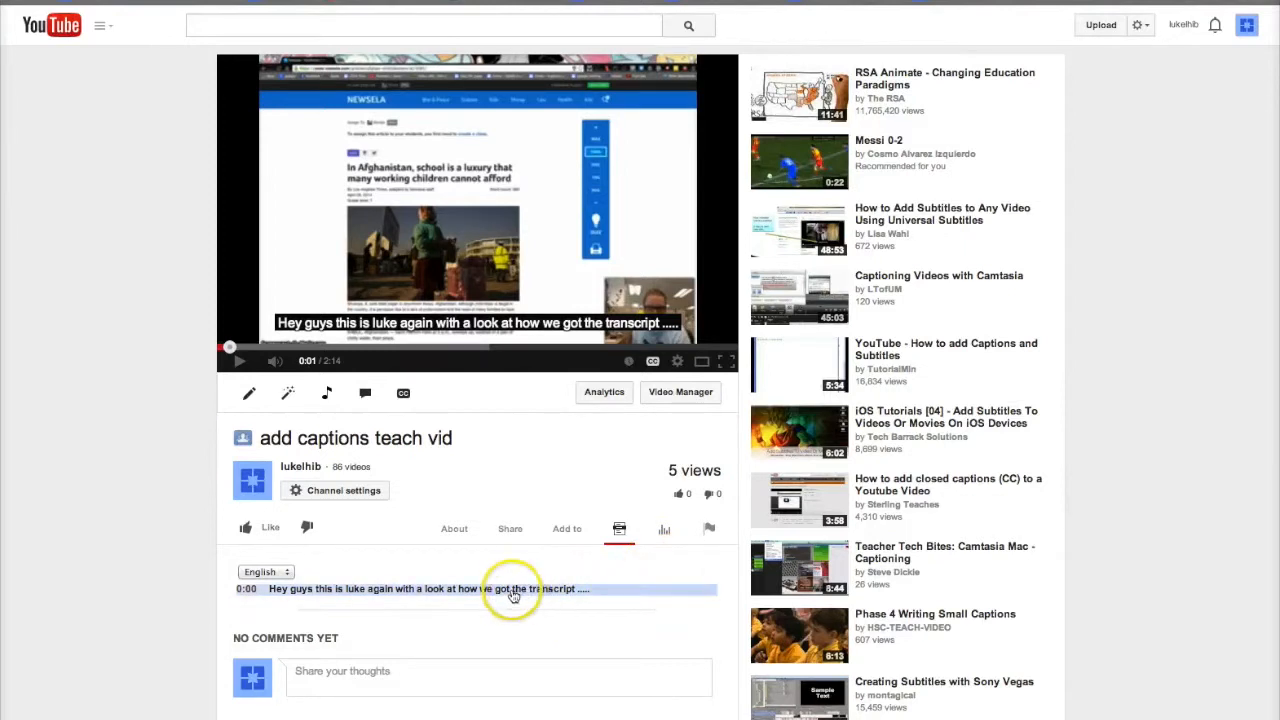
# Copy the transcript line into a new blank Word document
pyautogui.click(608, 594)
pyautogui.moveTo(608, 594); pyautogui.dragTo(258, 595)
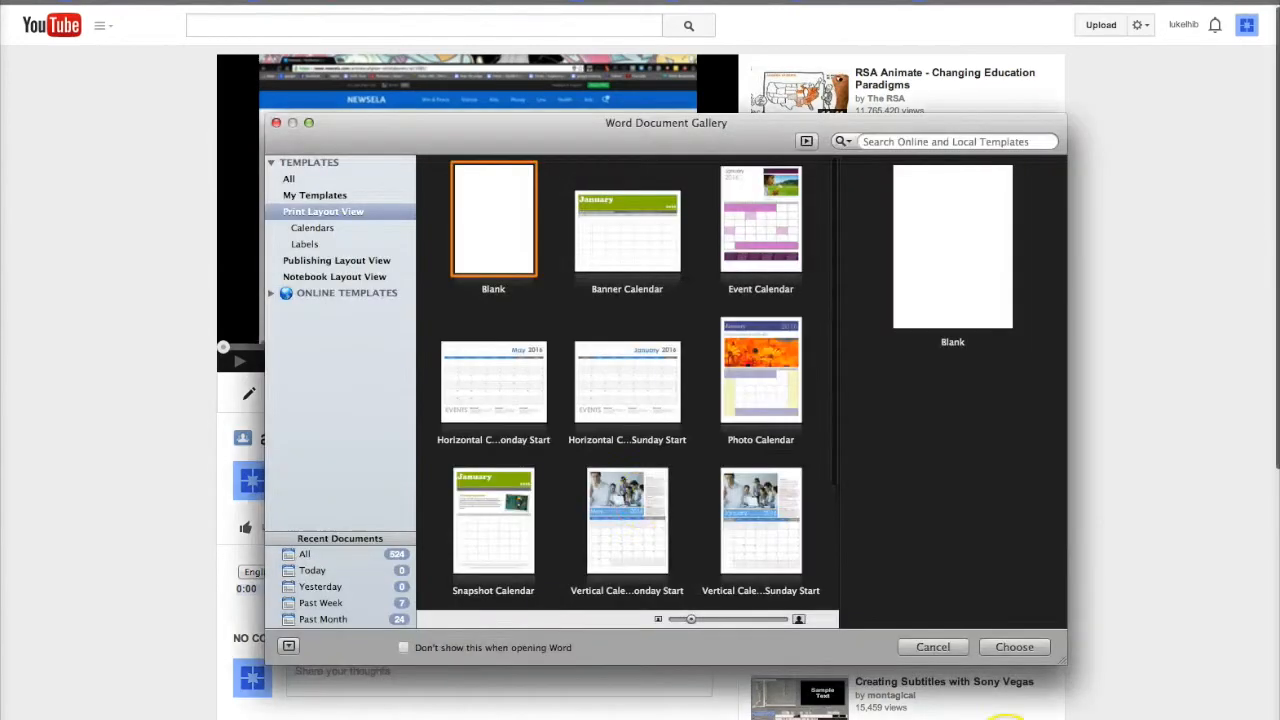
pyautogui.click(1014, 647)
pyautogui.click(202, 196)
pyautogui.press('super+v')
pyautogui.click(92, 115)
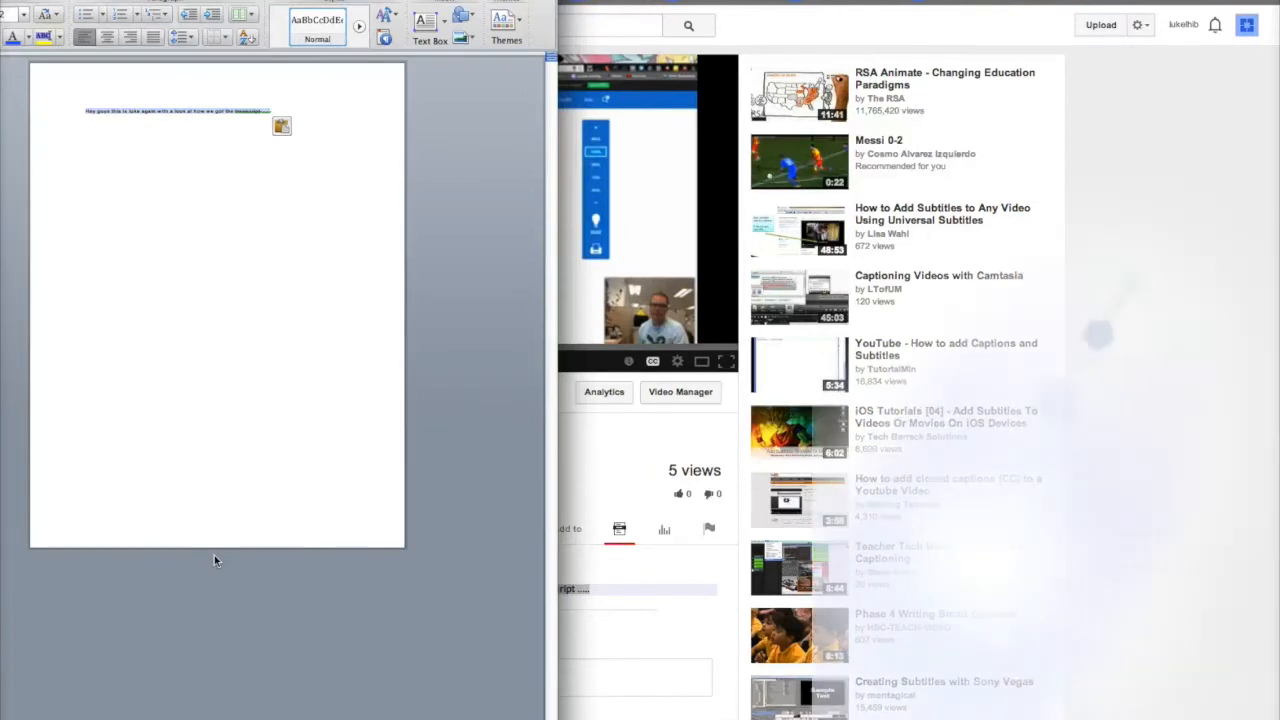
pyautogui.click(230, 631)
pyautogui.click(375, 690)
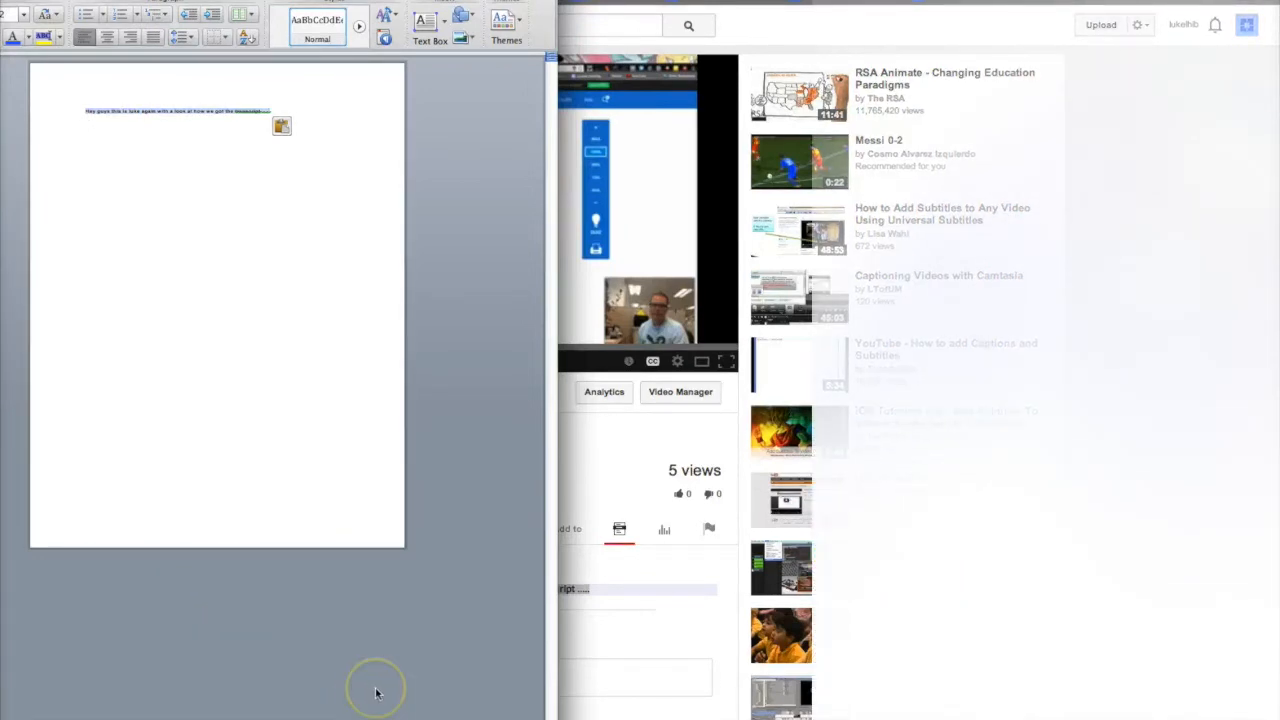
pyautogui.click(374, 698)
pyautogui.click(374, 718)
pyautogui.click(358, 719)
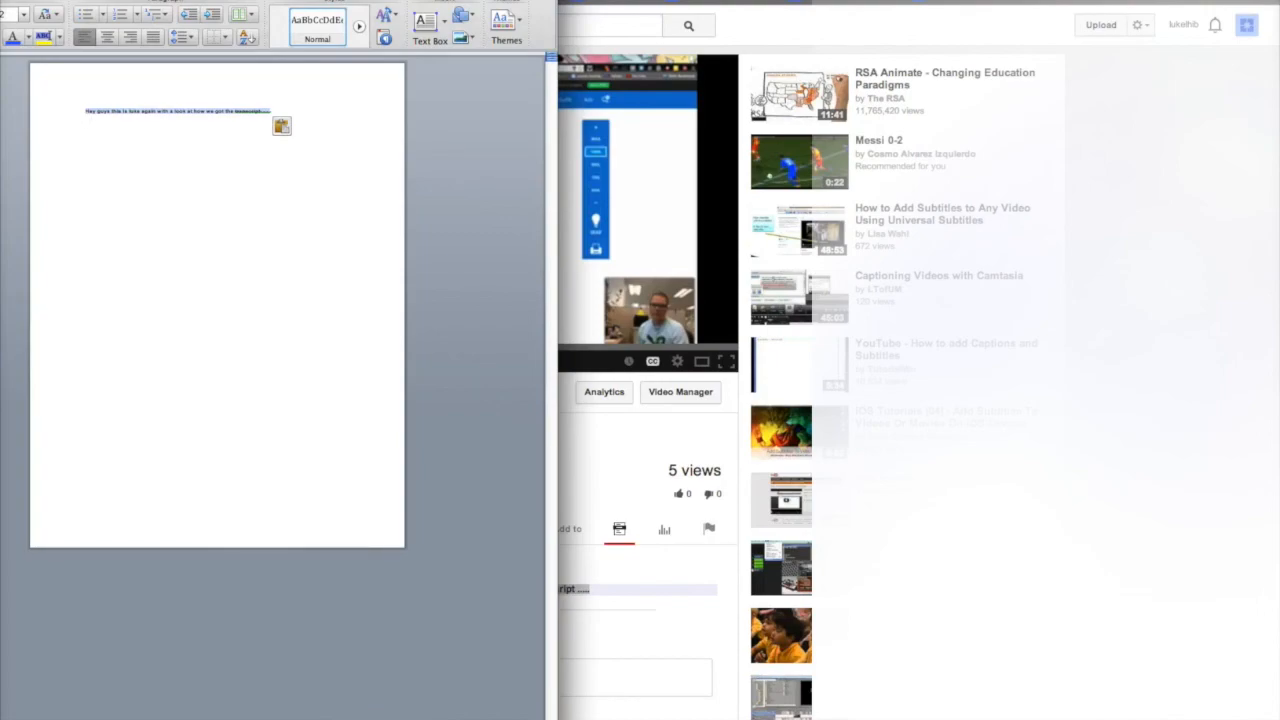